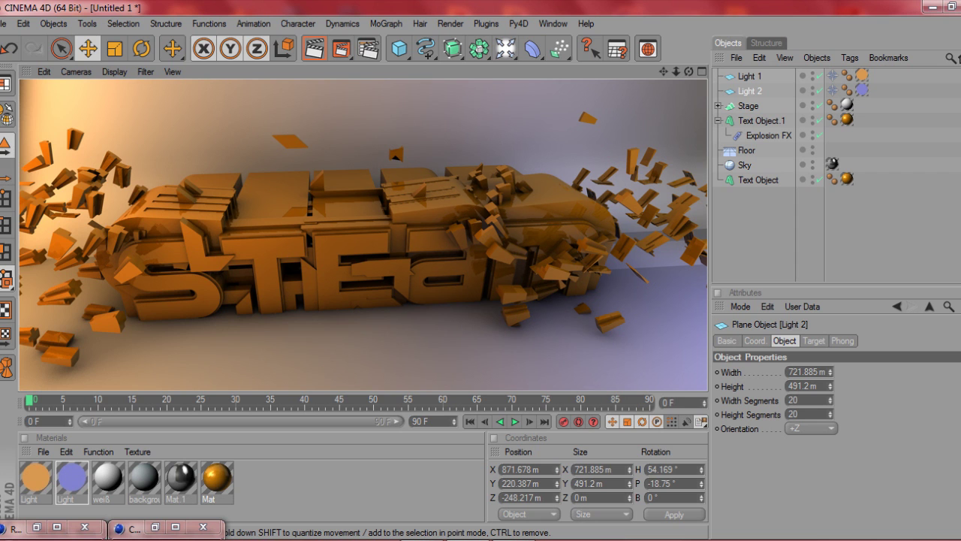
Disable the Explosion FX deformer under Text Object.1 and render the view to preview the intact text.
left_click(819, 136)
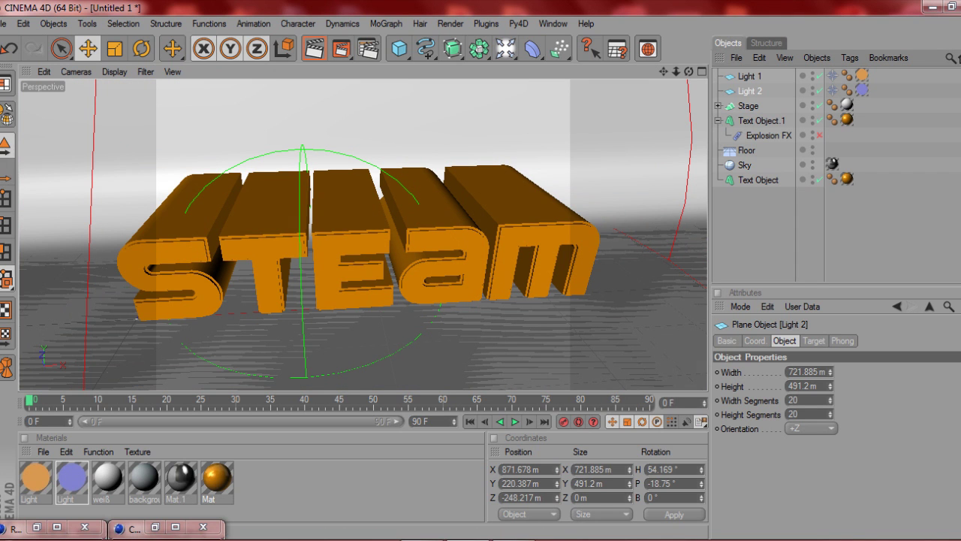
key("ctrl+r")
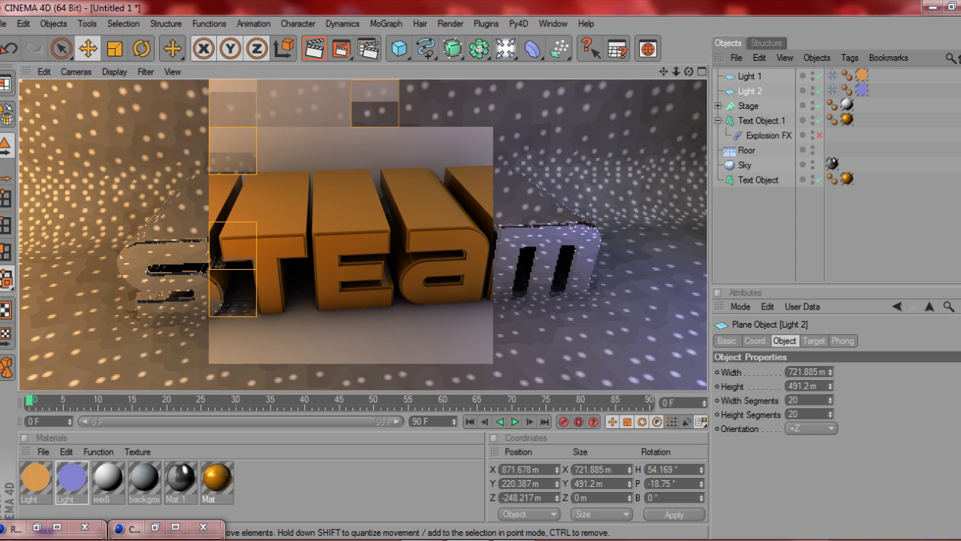
Switch to the open Untitled 2 scene and render its view.
left_click(553, 23)
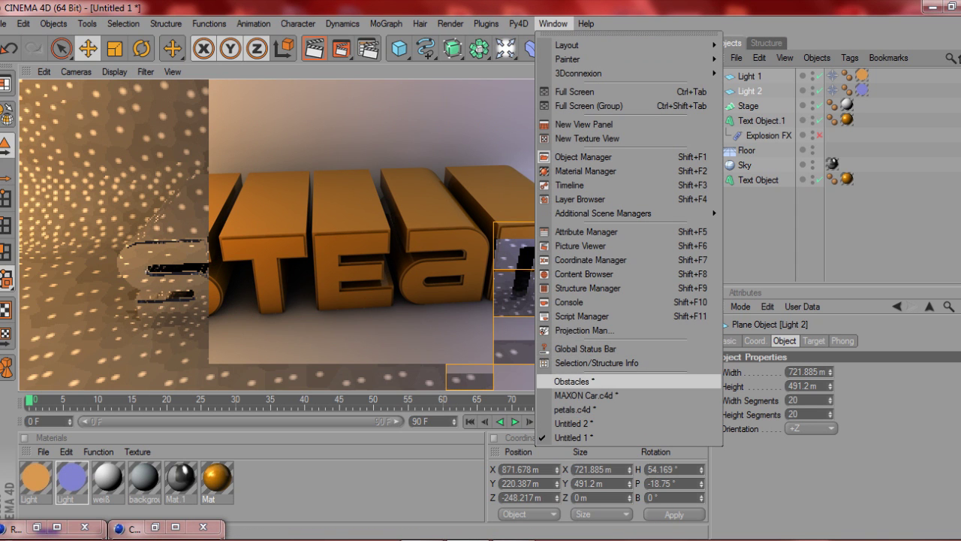
left_click(573, 422)
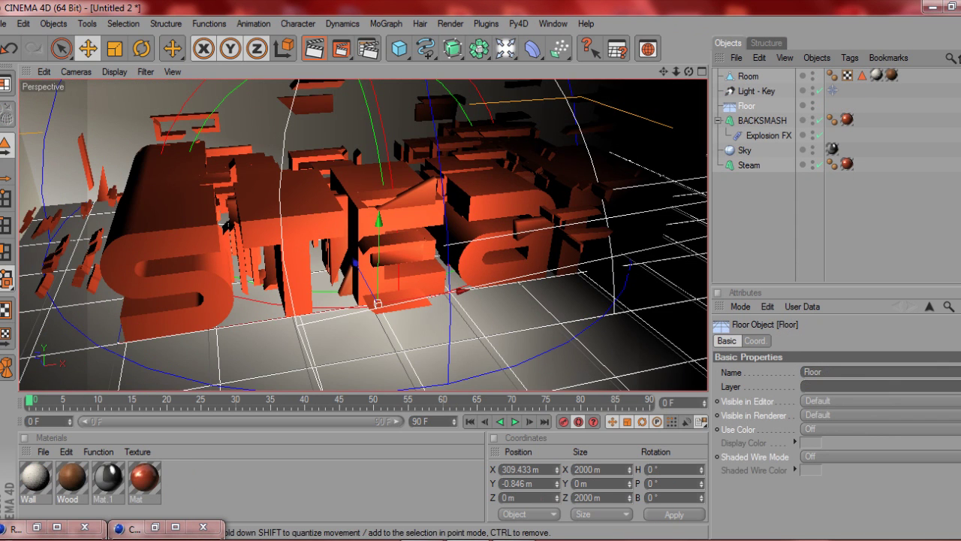
left_click(314, 48)
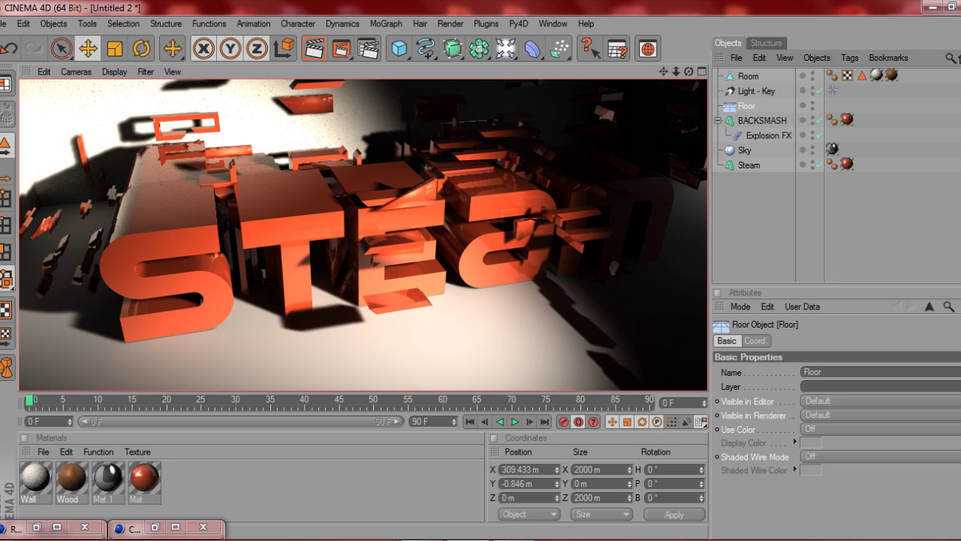
Create a new scene and add a MoGraph Text object reading "STEAM".
left_click(3, 24)
left_click(18, 45)
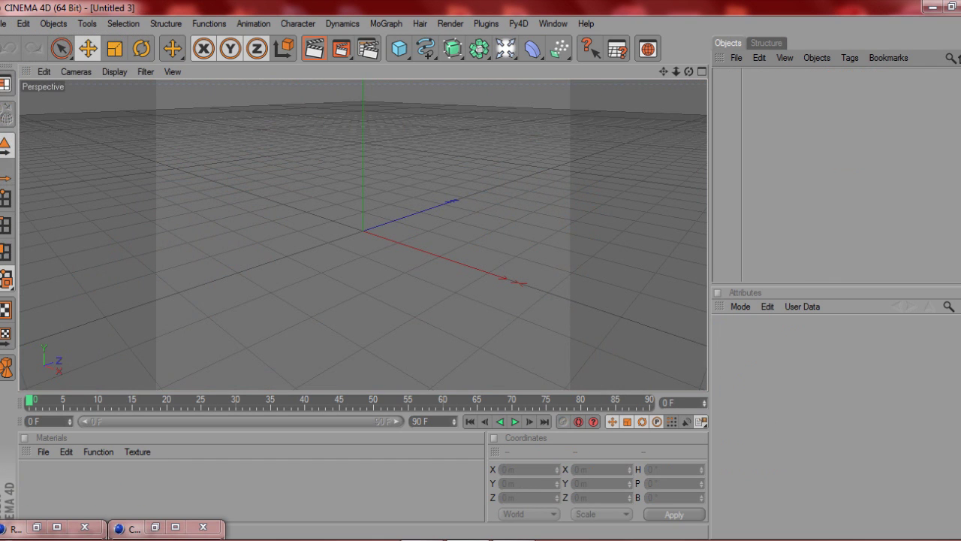
left_click(386, 23)
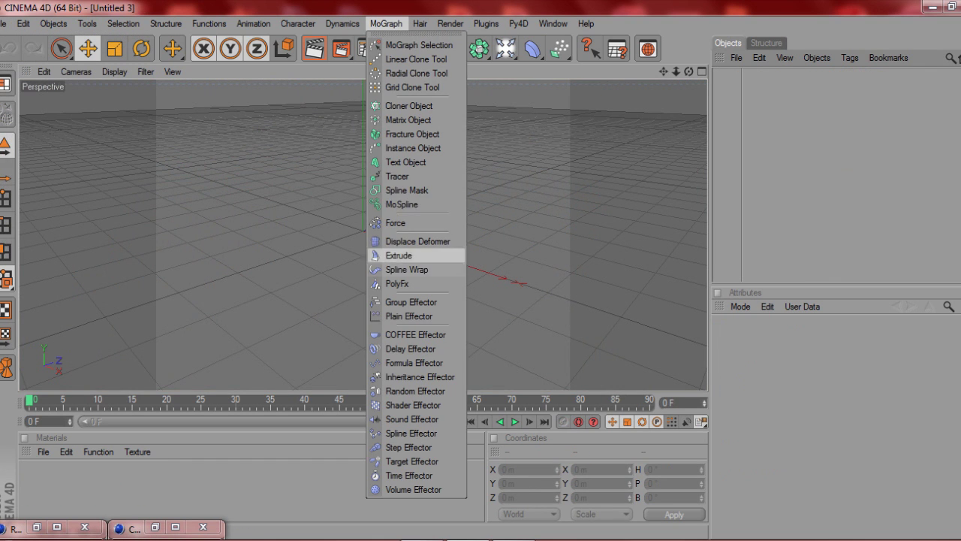
left_click(409, 162)
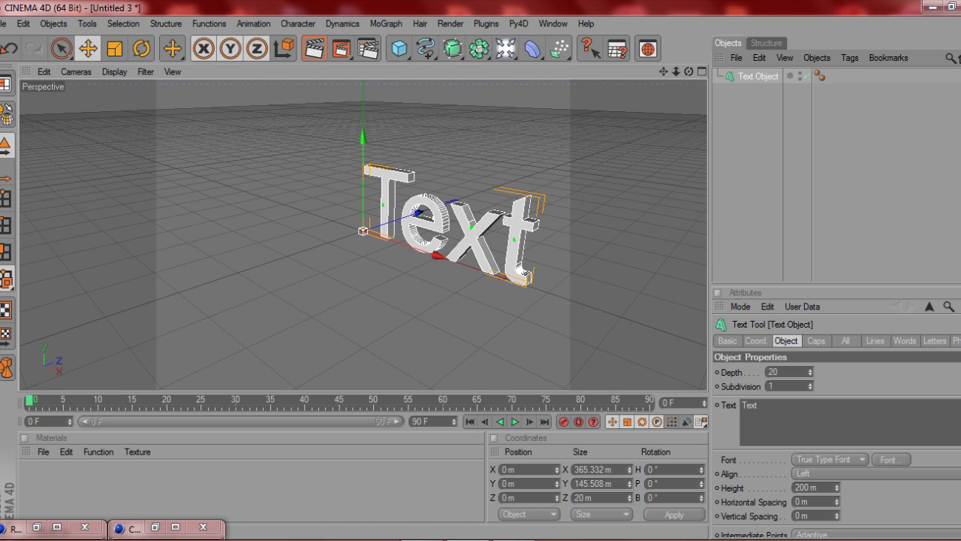
left_click(745, 415)
left_click_drag(758, 405, 742, 405)
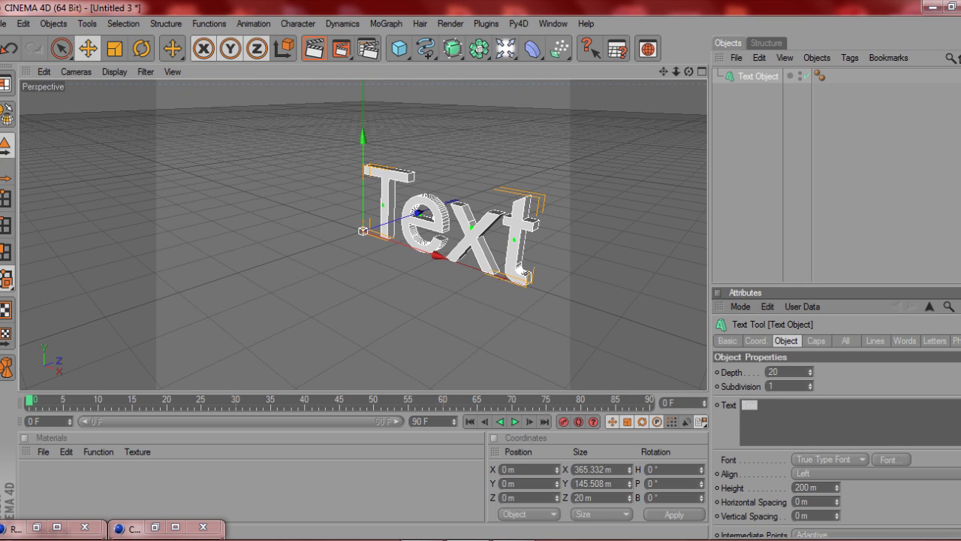
type("STEAM")
Set the text's font to SF Automaton in Regular style.
left_click(891, 459)
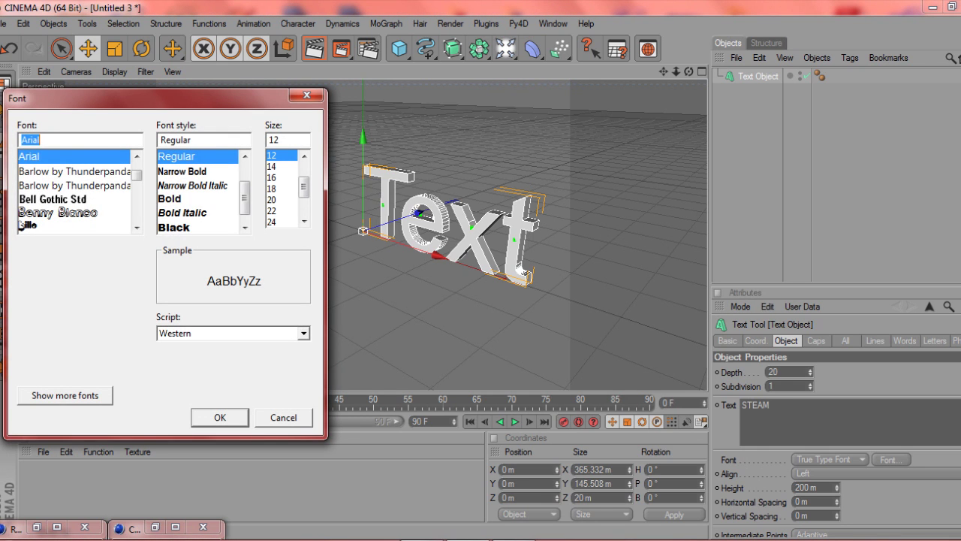
scroll(21, 224, "down", 10)
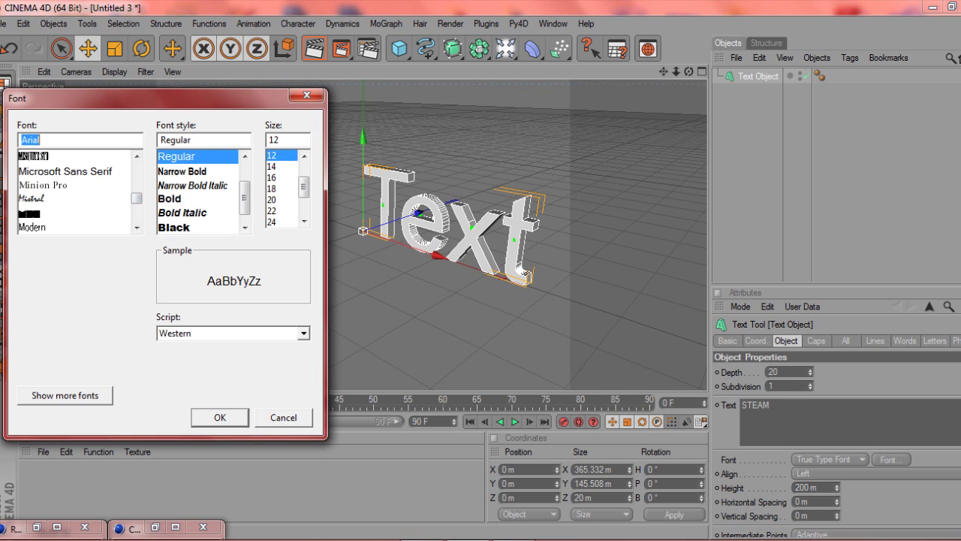
left_click(47, 213)
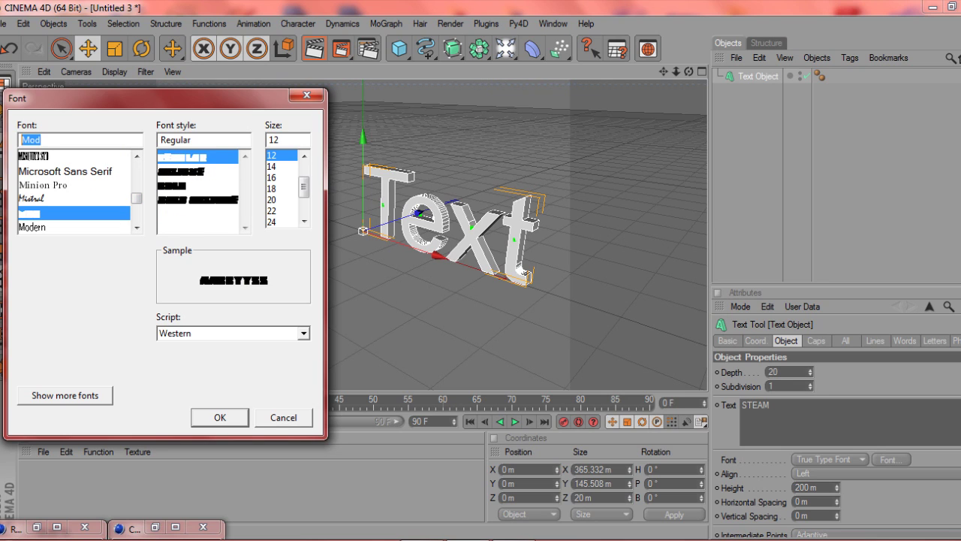
type("sf")
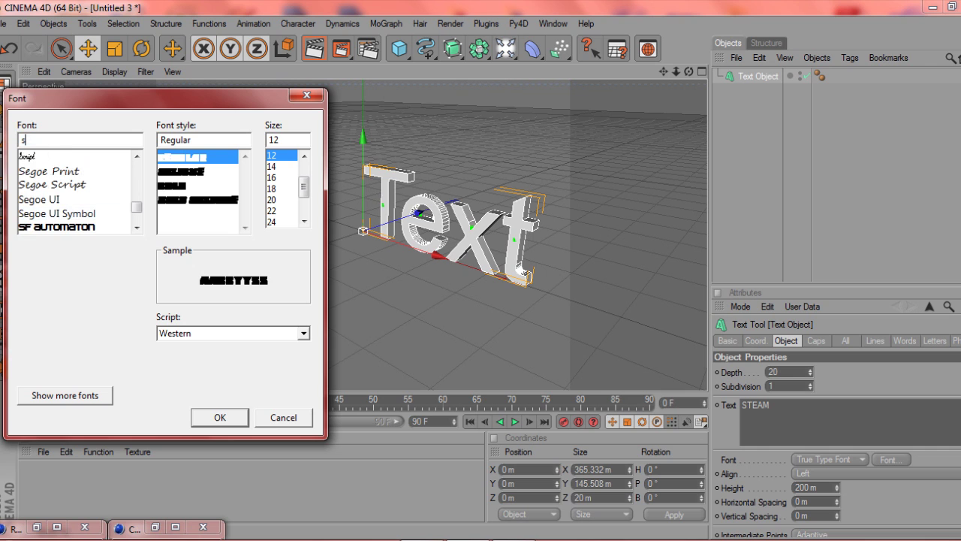
key("Return")
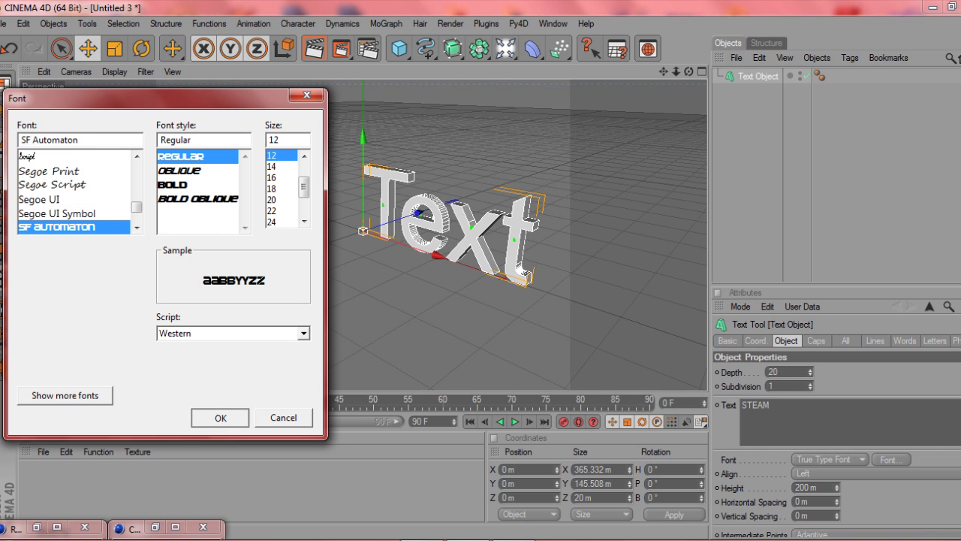
Set the text's horizontal spacing to 11 m, vertical spacing to 4 m and depth to 150.
left_click(837, 513)
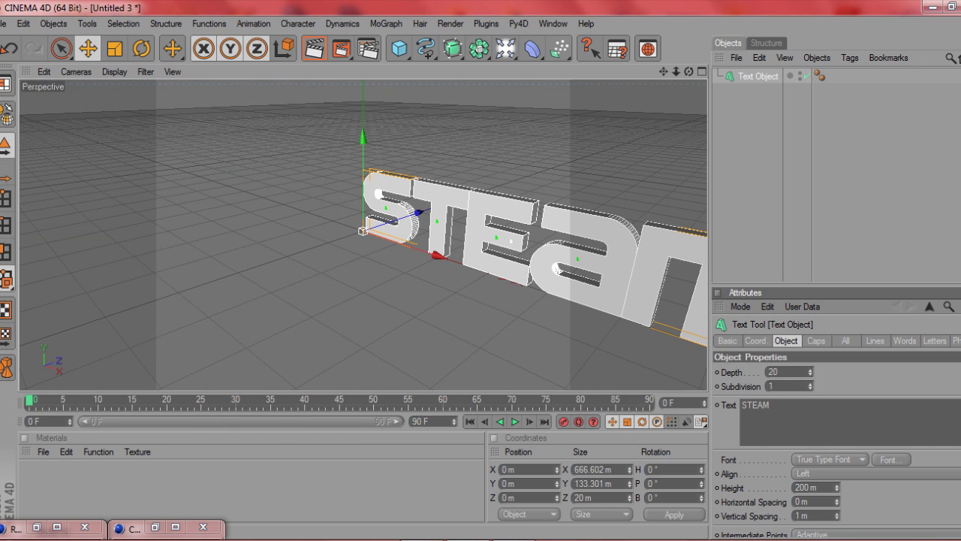
left_click_drag(837, 501, 838, 492)
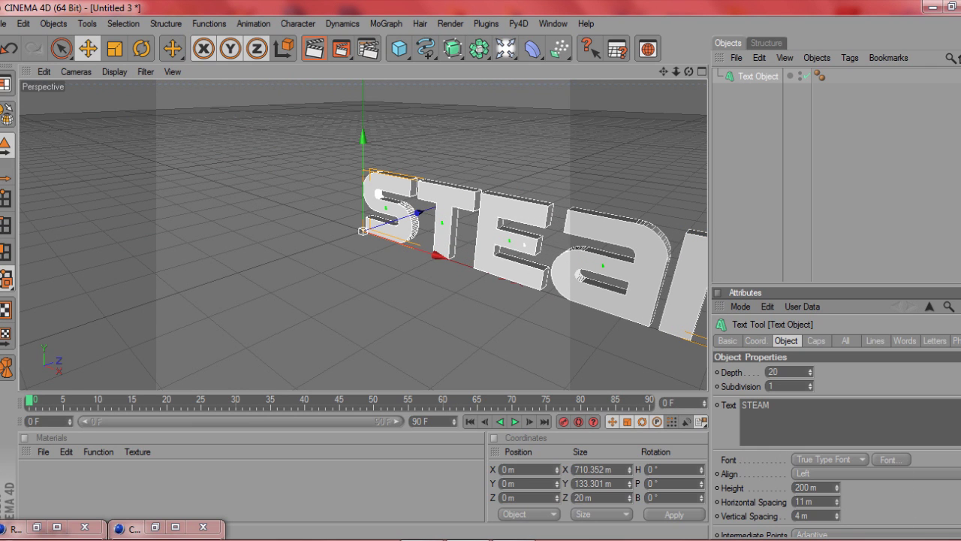
mouse_move(810, 372)
left_mouse_down()
mouse_move(810, 318)
mouse_move(809, 358)
left_mouse_up()
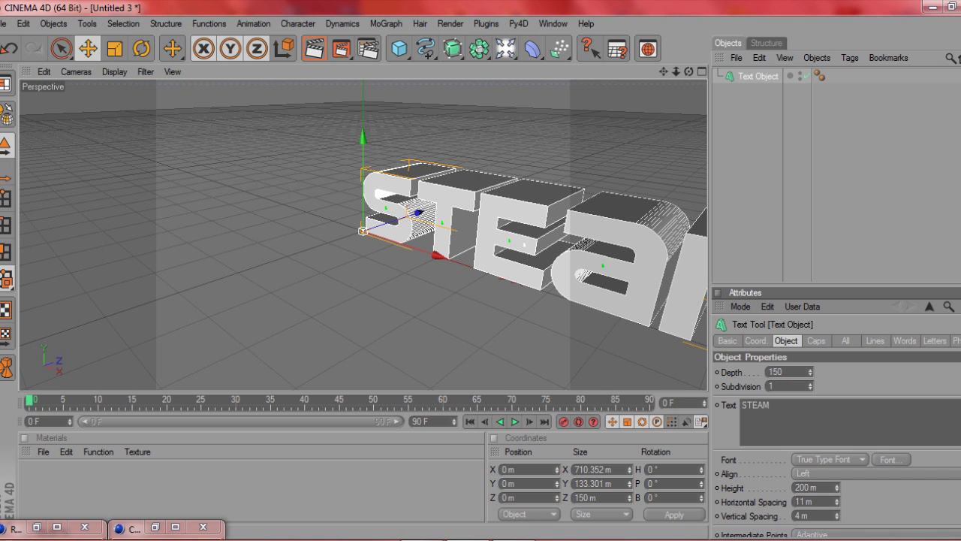
left_click(816, 340)
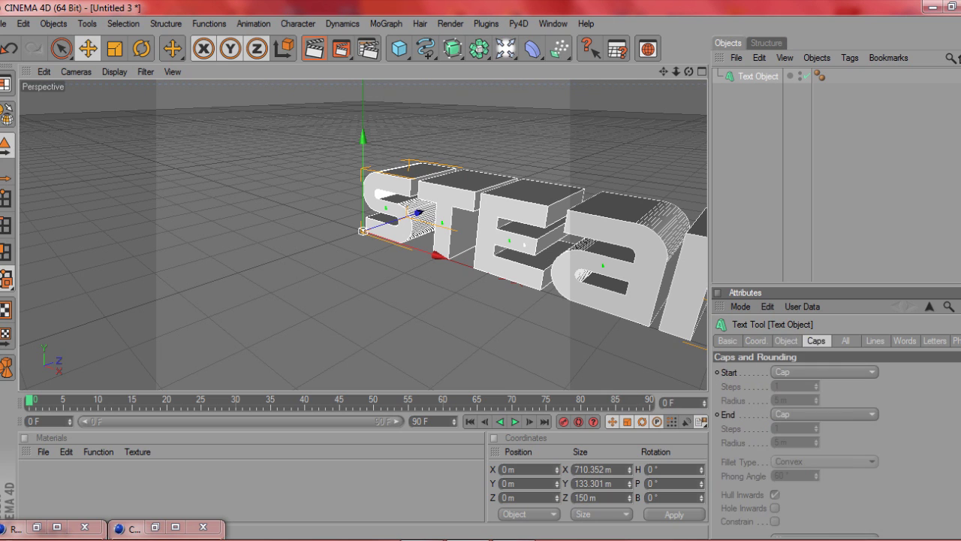
left_click(786, 340)
Duplicate the STEAM text object, keeping the copy at the original's position.
left_click_drag(663, 71, 591, 96)
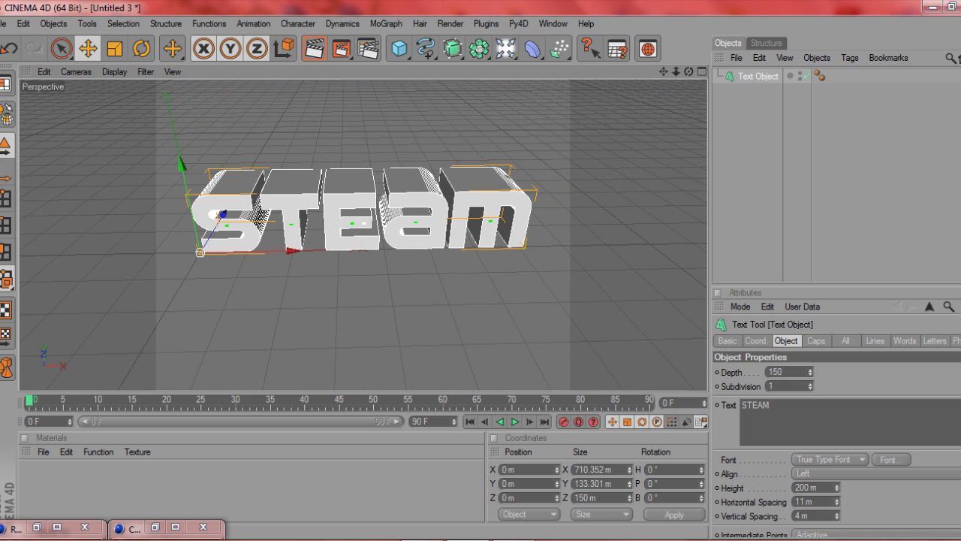
mouse_move(689, 72)
left_mouse_down()
mouse_move(685, 62)
mouse_move(665, 80)
mouse_move(692, 72)
left_mouse_up()
scroll(364, 235, "up", 1)
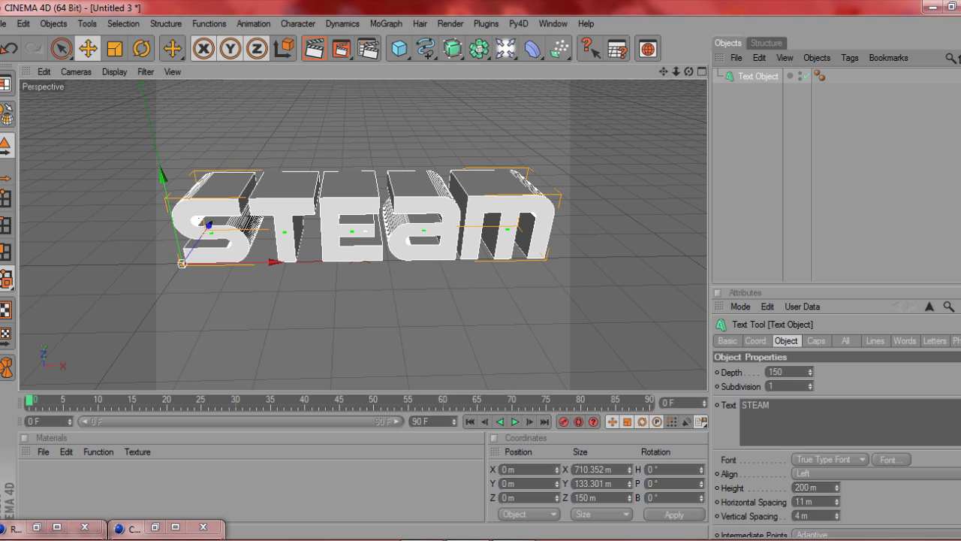
key("ctrl+c")
key("ctrl+v")
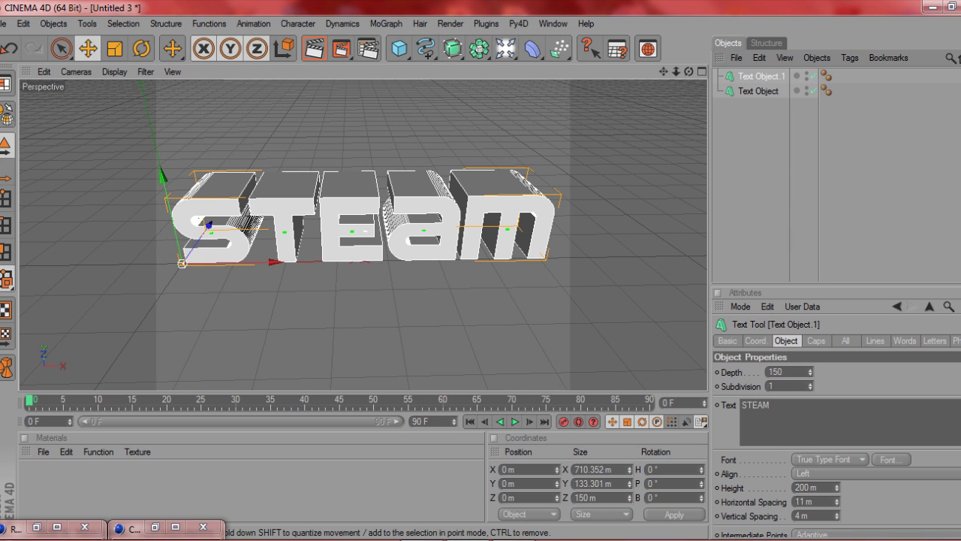
left_click_drag(209, 225, 236, 186)
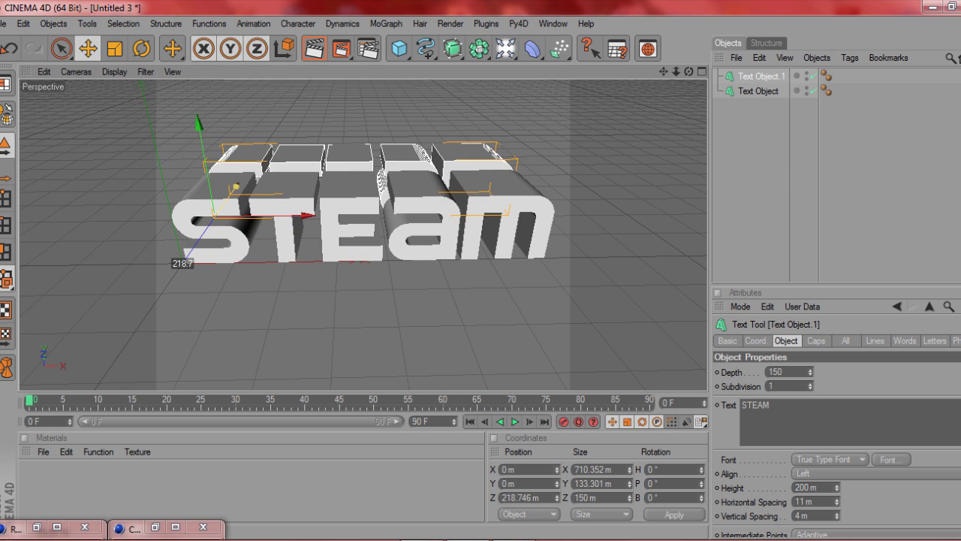
key("ctrl+z")
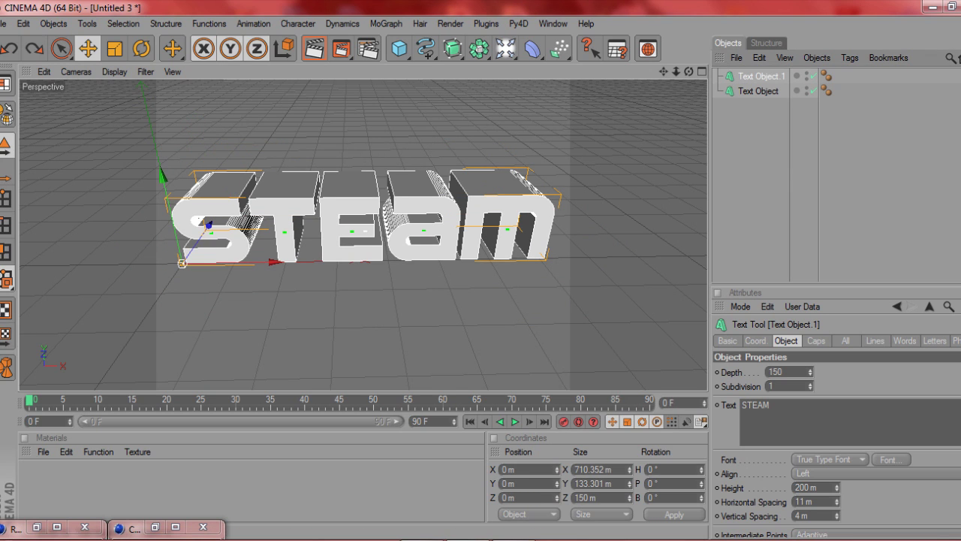
Rename the copied text object BACKSMASH and the original text object NORMAL.
double_click(761, 76)
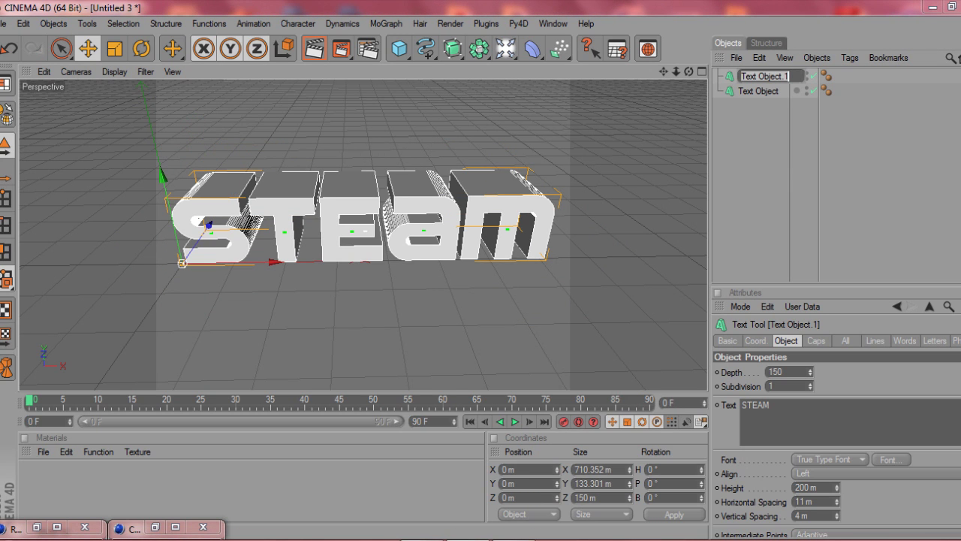
type("BACKSMASH")
key("Return")
left_click(758, 91)
double_click(759, 91)
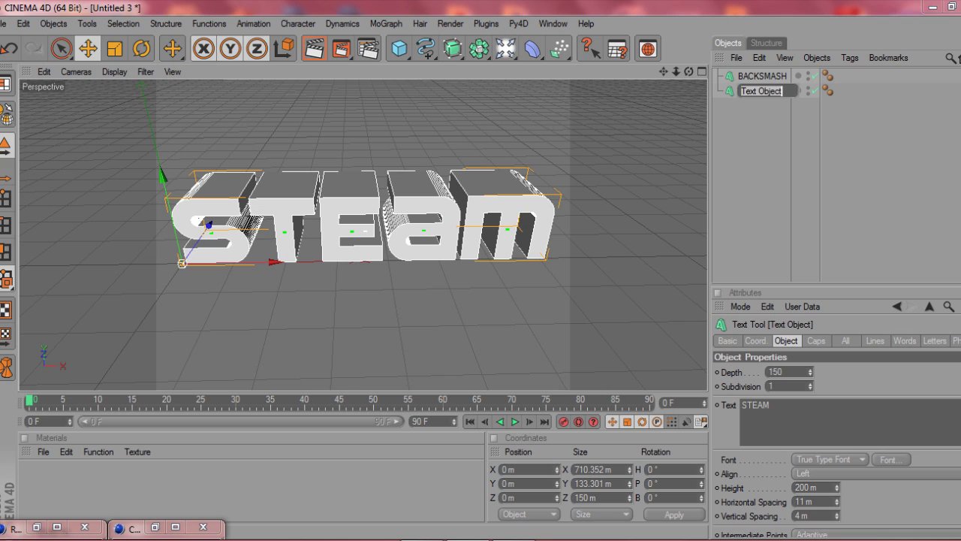
type("NORMAL")
key("Return")
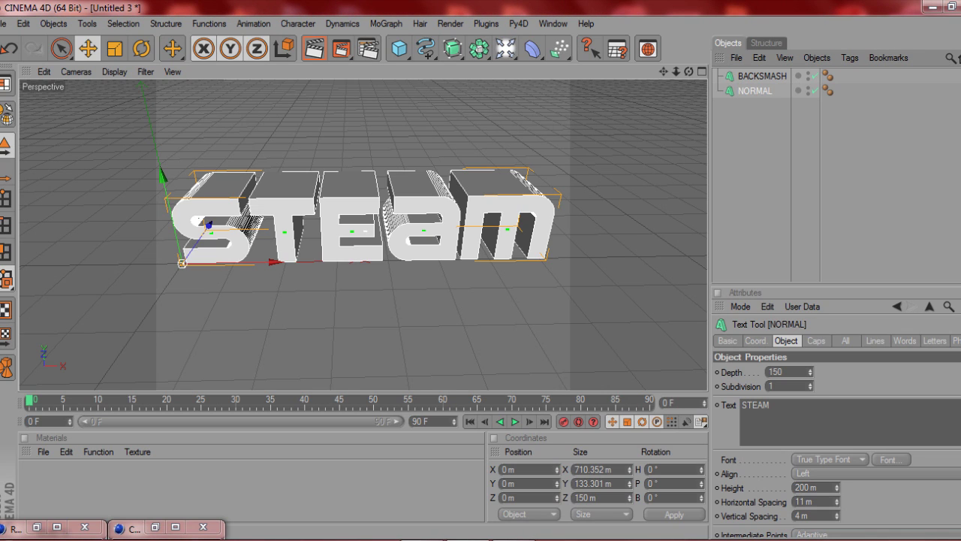
Move BACKSMASH back about 8.4 m along Z and add an Explosion FX deformer as its child.
left_click(762, 76)
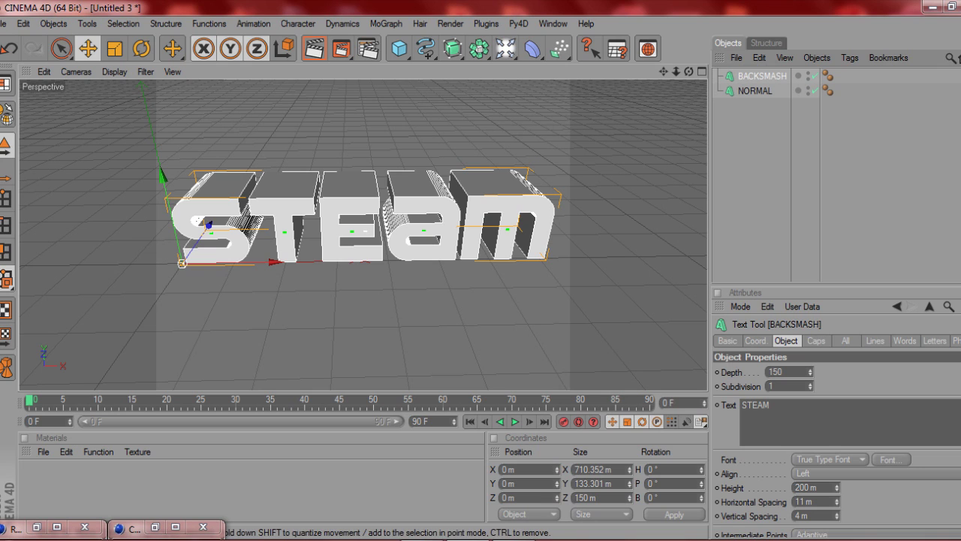
left_click_drag(209, 225, 211, 221)
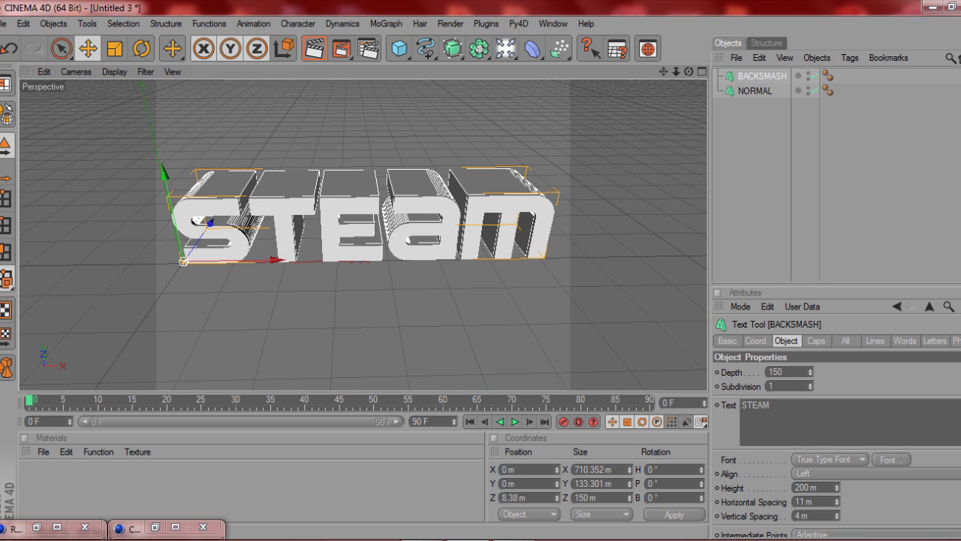
left_click(532, 49)
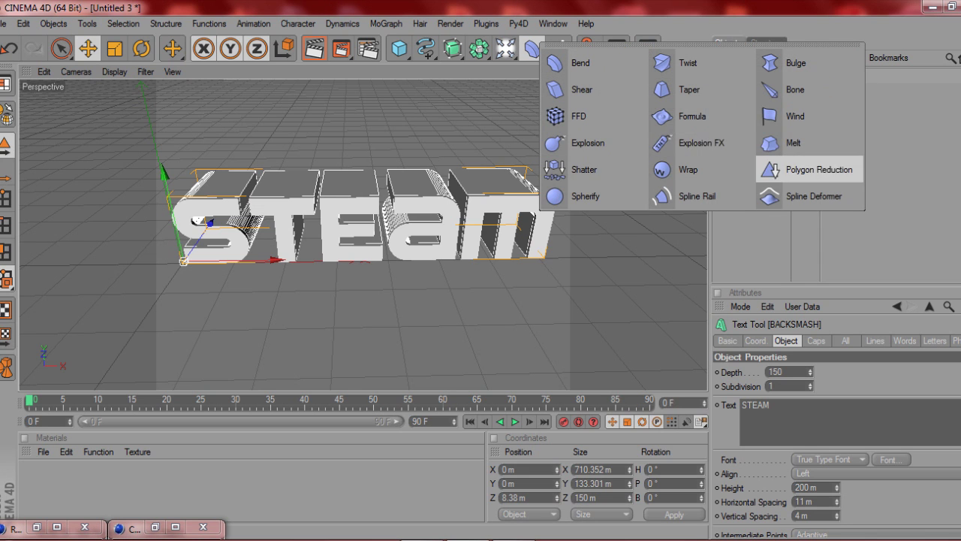
left_click(697, 142)
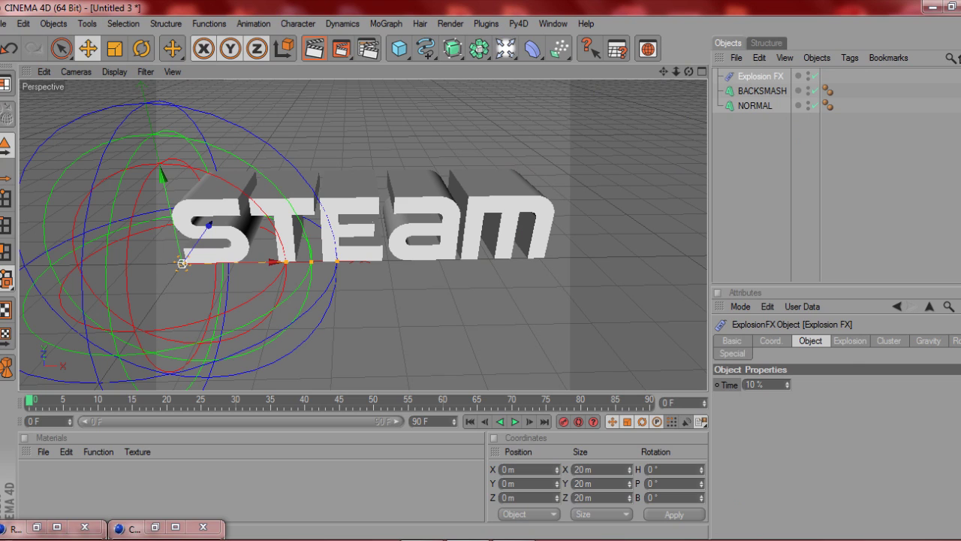
left_click(761, 91)
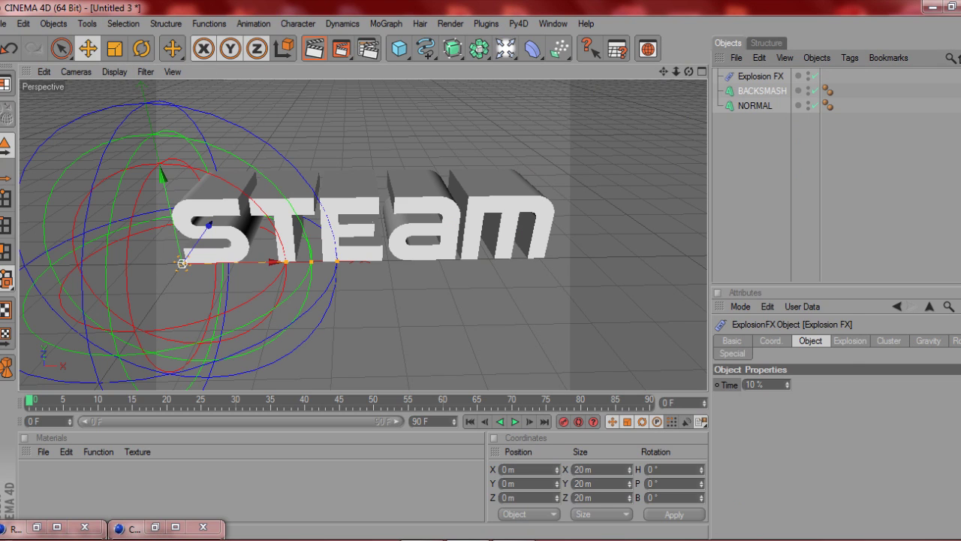
left_click(761, 76)
left_click_drag(760, 76, 762, 90)
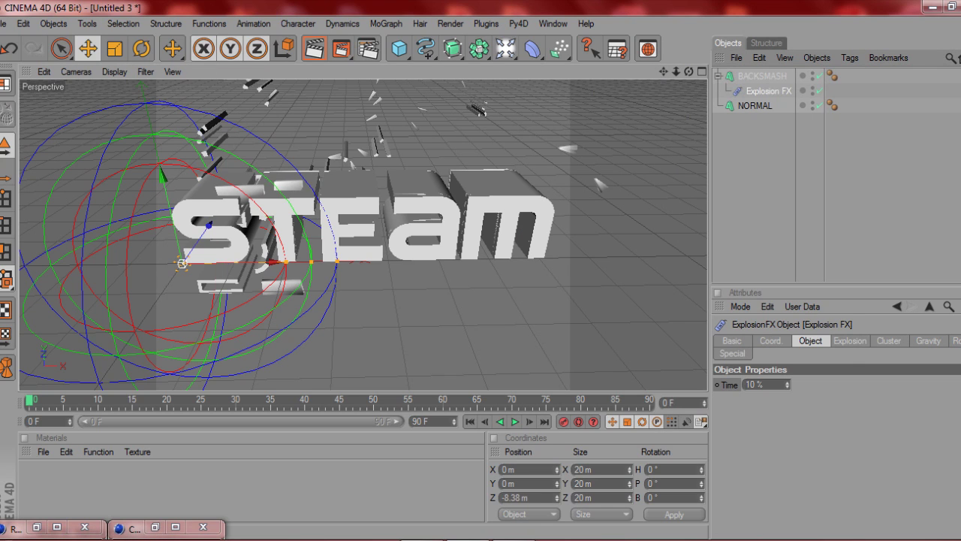
Move the Explosion FX deformer behind the letter "a", to about X 460 m and Z 245 m.
left_click_drag(337, 262, 421, 259)
left_click_drag(326, 207, 329, 181)
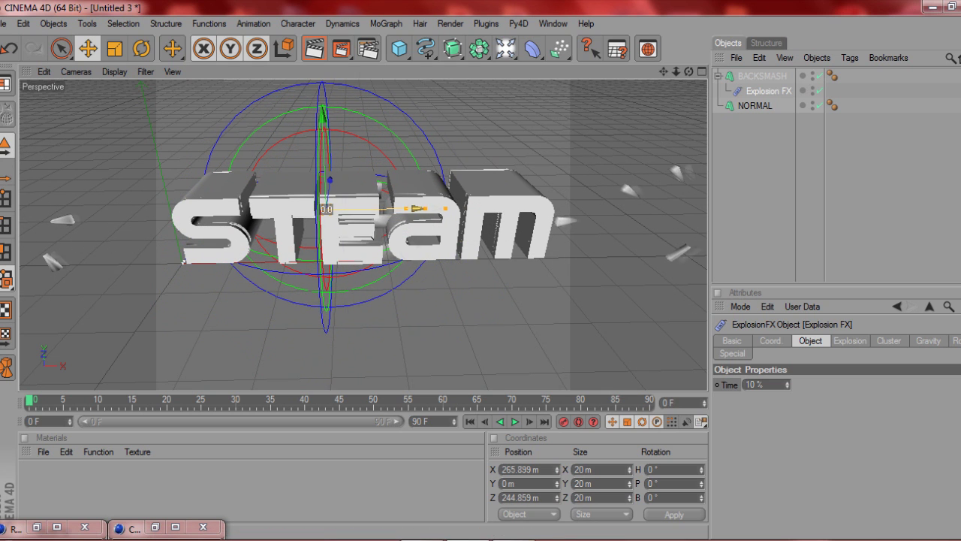
left_click_drag(417, 208, 492, 208)
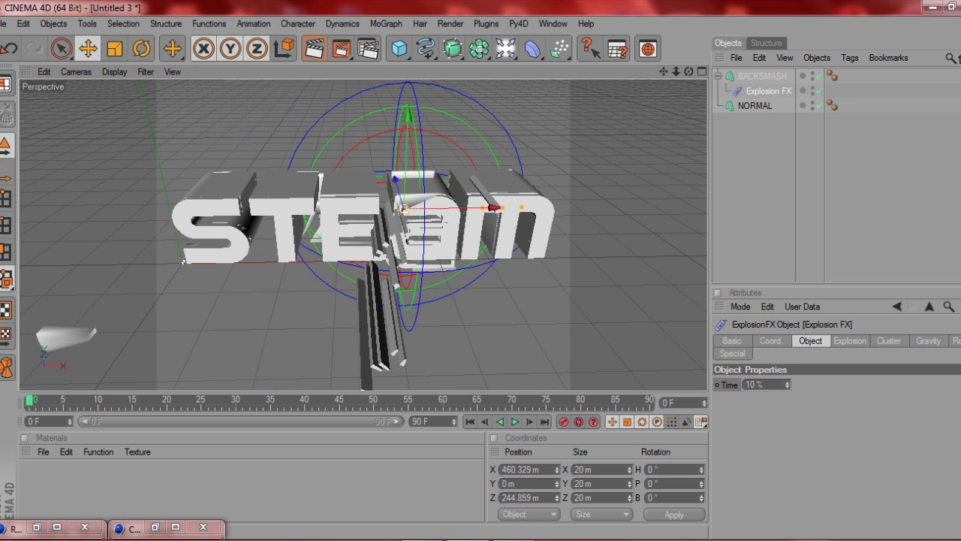
Raise the subdivision of the BACKSMASH text to 22, rendering a viewport preview at 11 along the way.
left_click(755, 105)
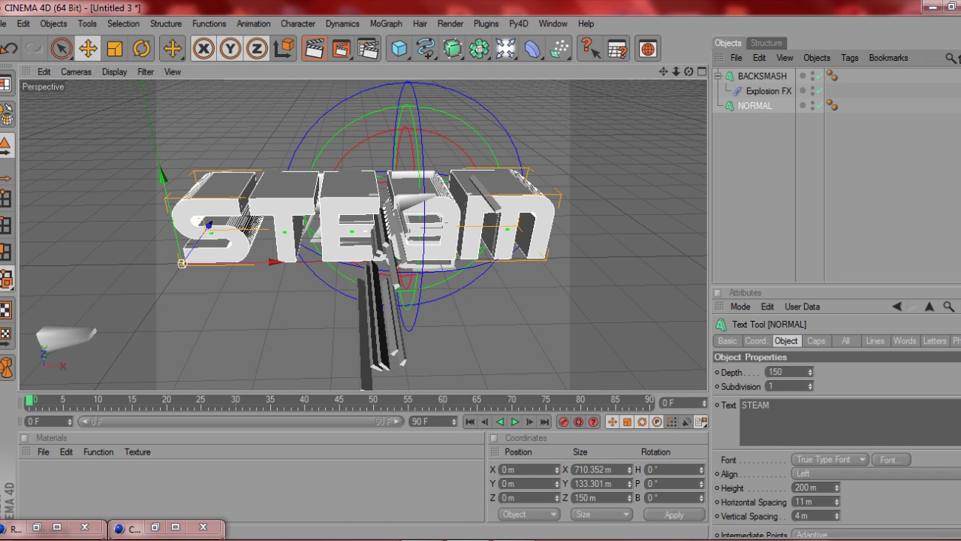
left_click(762, 76)
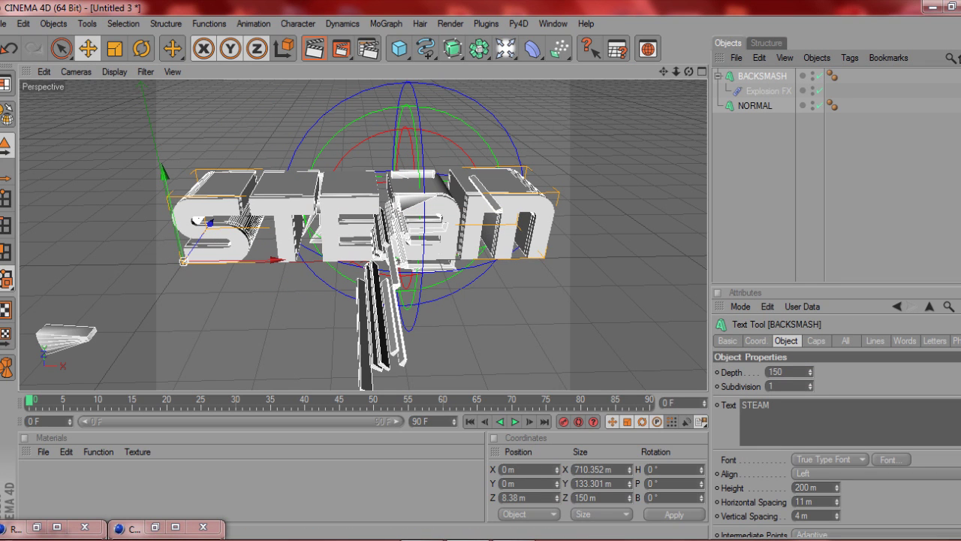
left_click_drag(810, 386, 810, 371)
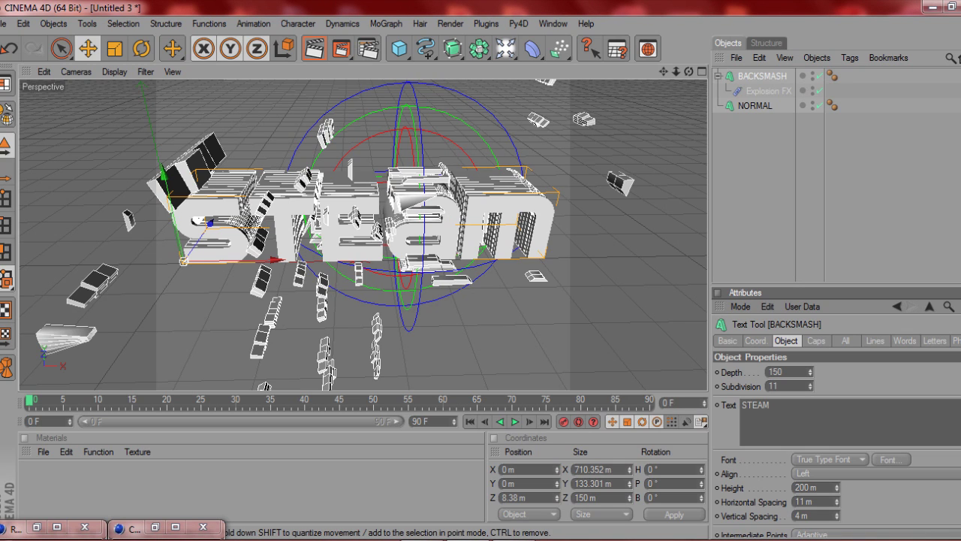
left_click(315, 49)
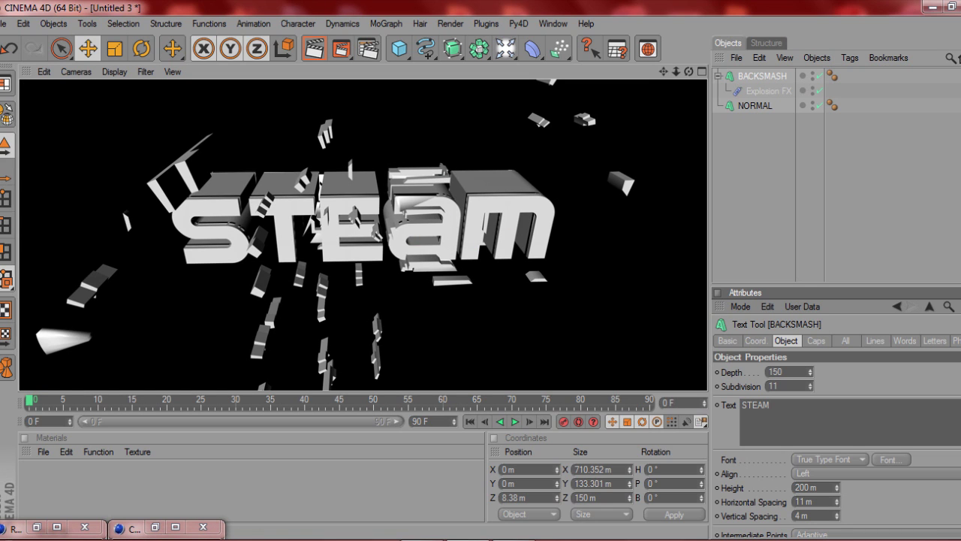
left_click_drag(810, 386, 810, 377)
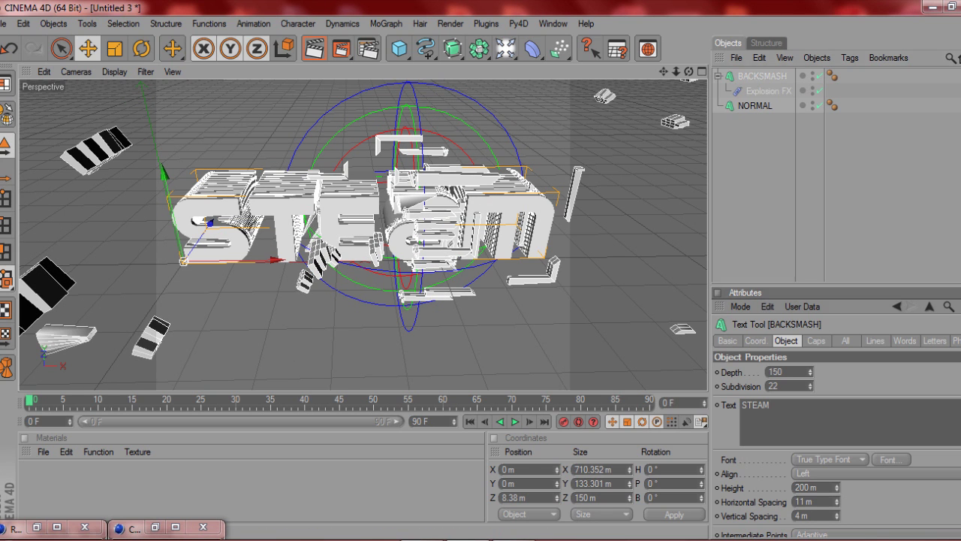
Set the Explosion FX time to 7.8 % and move the deformer to about X 515 m and Z 284 m.
left_click(768, 91)
left_click_drag(787, 385, 787, 394)
left_click_drag(494, 207, 464, 207)
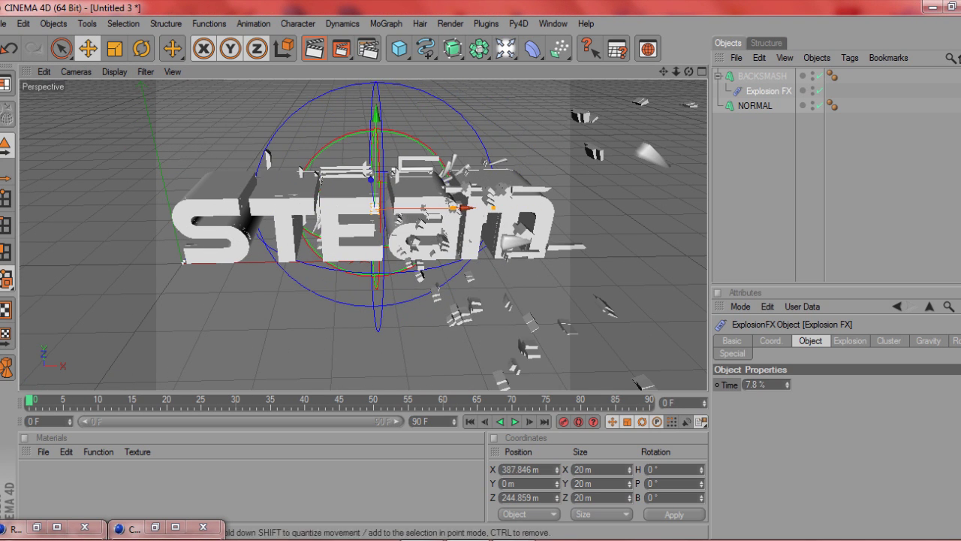
left_click_drag(372, 181, 371, 176)
left_click_drag(450, 202, 513, 198)
left_click_drag(410, 171, 412, 175)
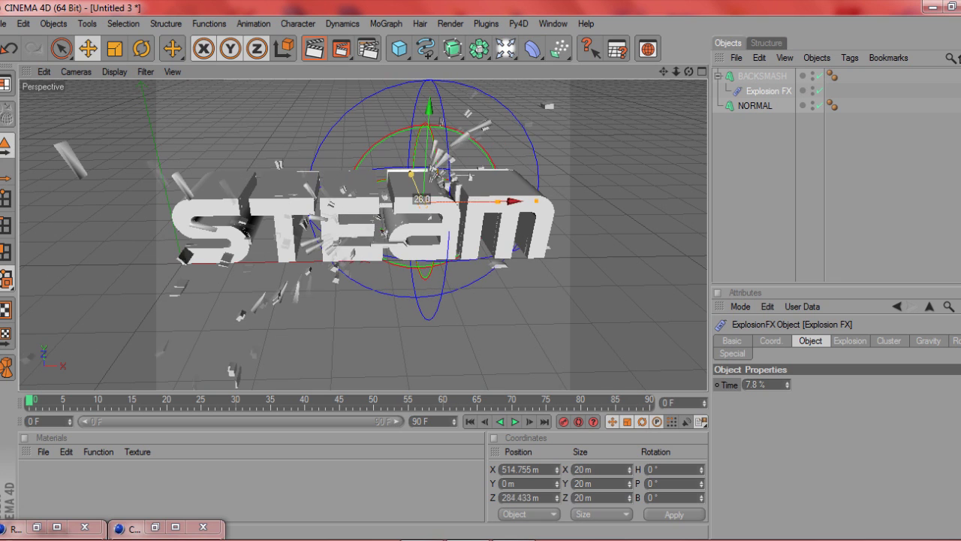
Scale the Explosion FX deformer down to about 19.45 m and readjust its blast extent in the viewport.
left_click(114, 49)
mouse_move(515, 202)
left_mouse_down()
mouse_move(527, 201)
mouse_move(463, 201)
mouse_move(514, 201)
left_mouse_up()
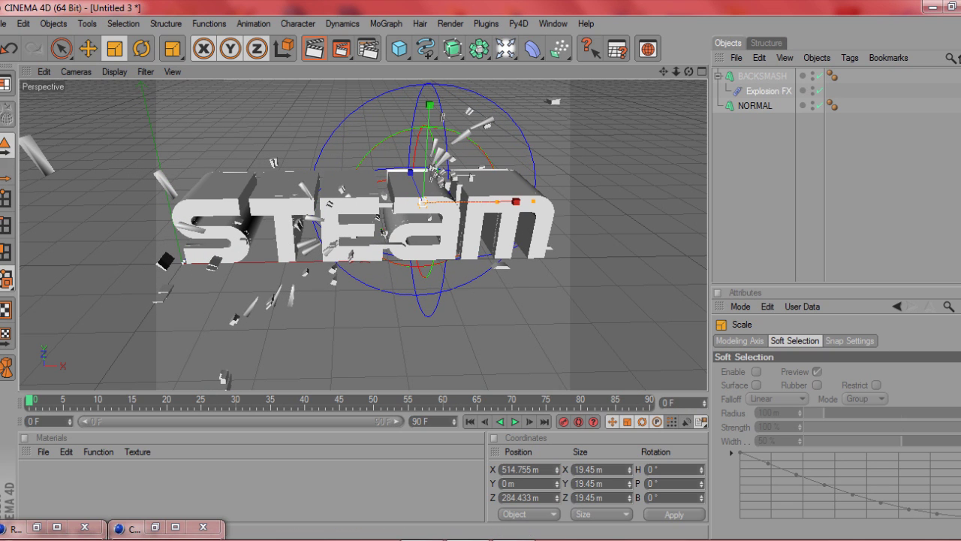
key("e")
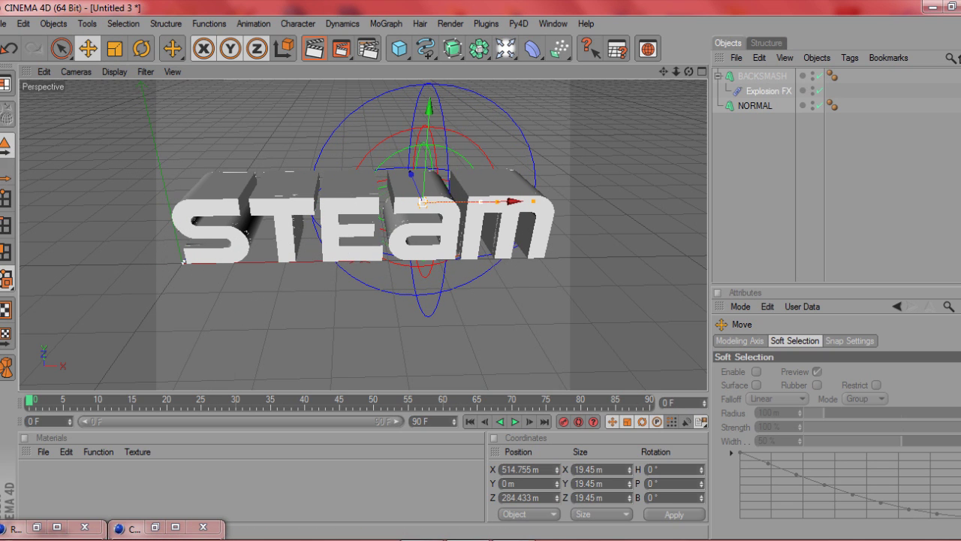
left_click_drag(481, 201, 500, 201)
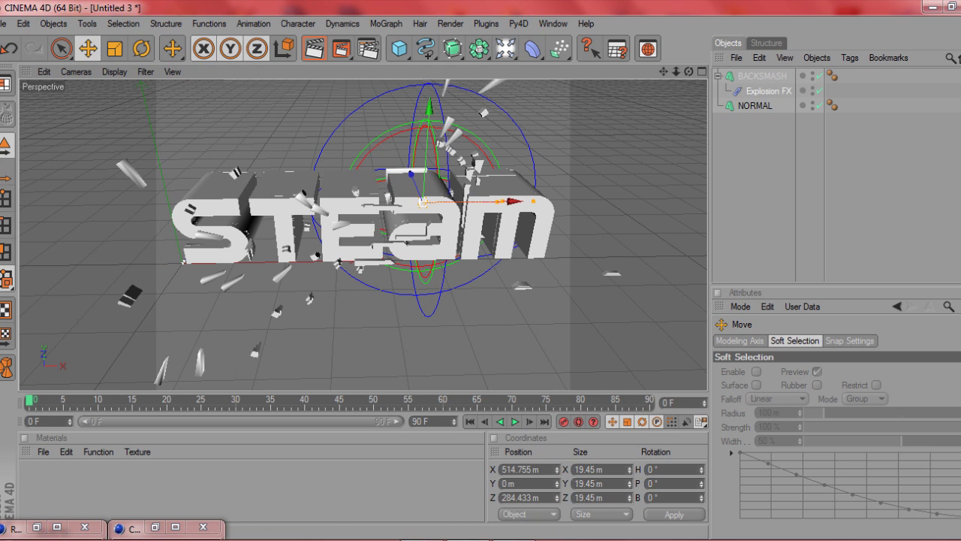
Create a new material and set its color to dark red, RGB 164, 11, 11.
double_click(62, 503)
double_click(35, 478)
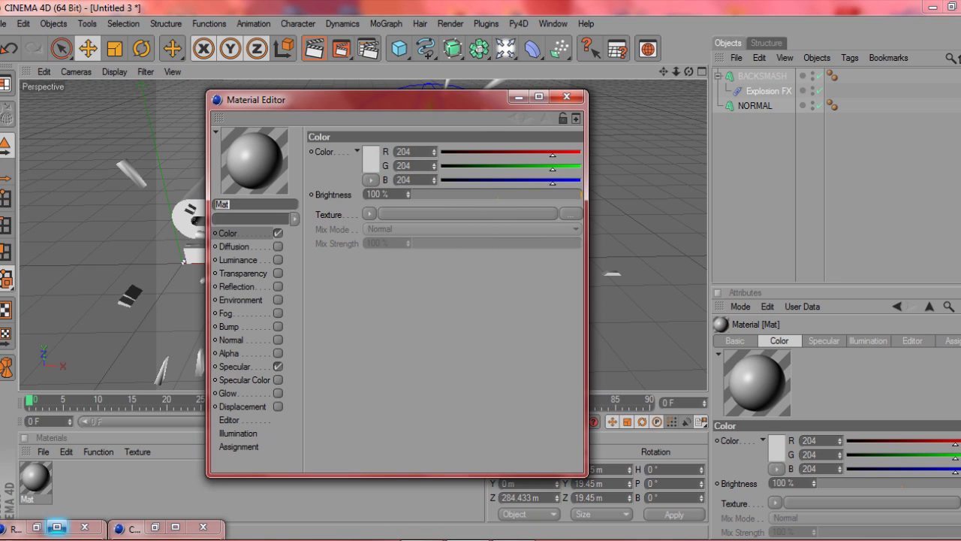
left_click(368, 214)
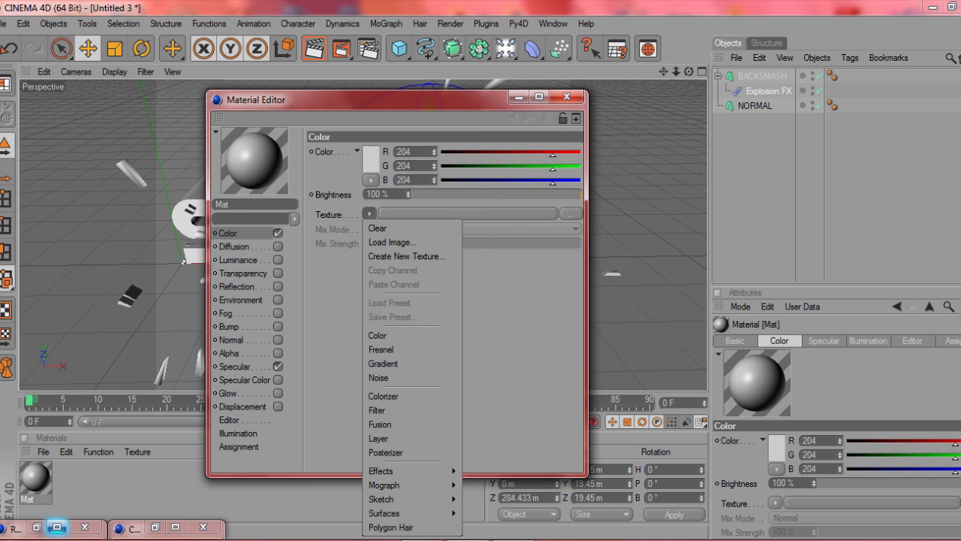
left_click(369, 168)
left_click(369, 168)
left_click(369, 169)
left_click(350, 137)
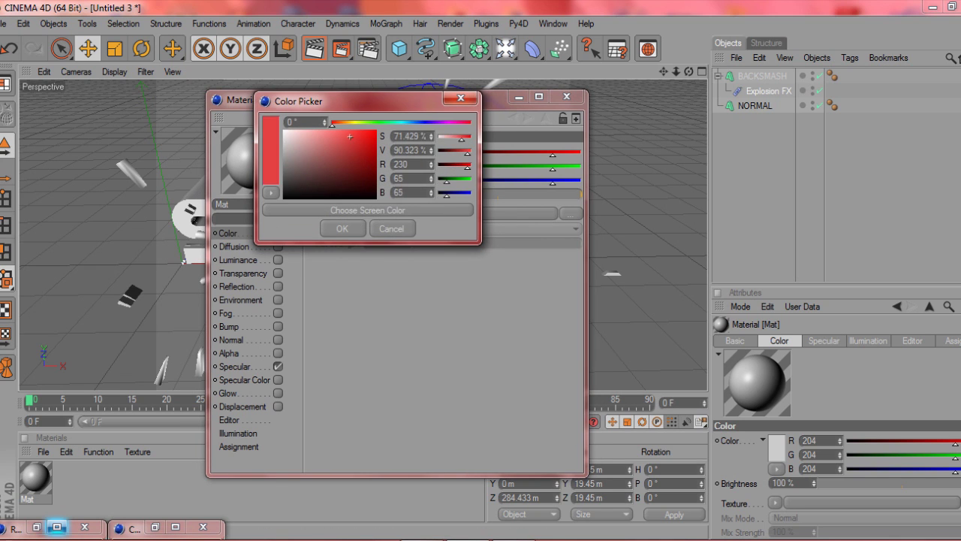
left_click(361, 141)
left_click_drag(367, 142, 369, 154)
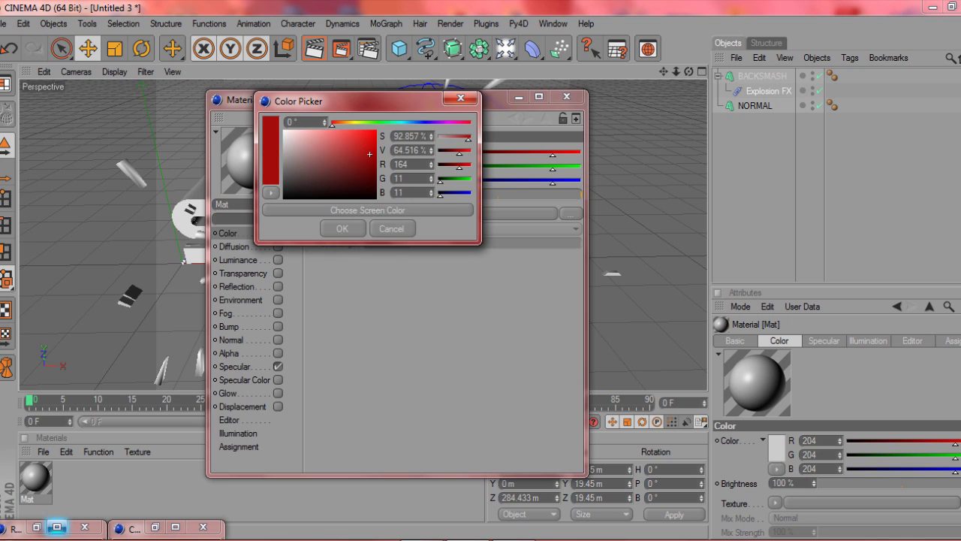
left_click(341, 228)
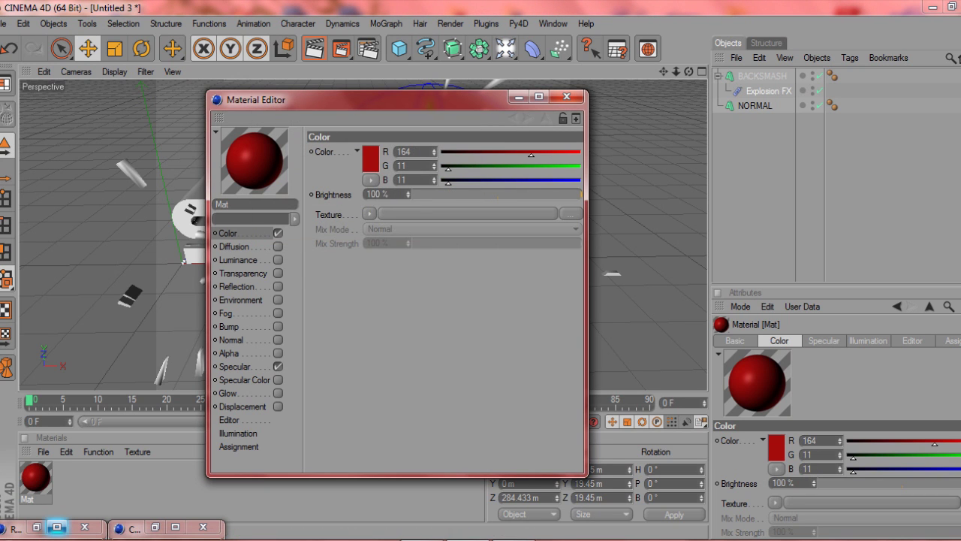
Enable reflection on the red material with a Fresnel texture, 19 % brightness and 60 % mix strength.
left_click(278, 287)
left_click(371, 227)
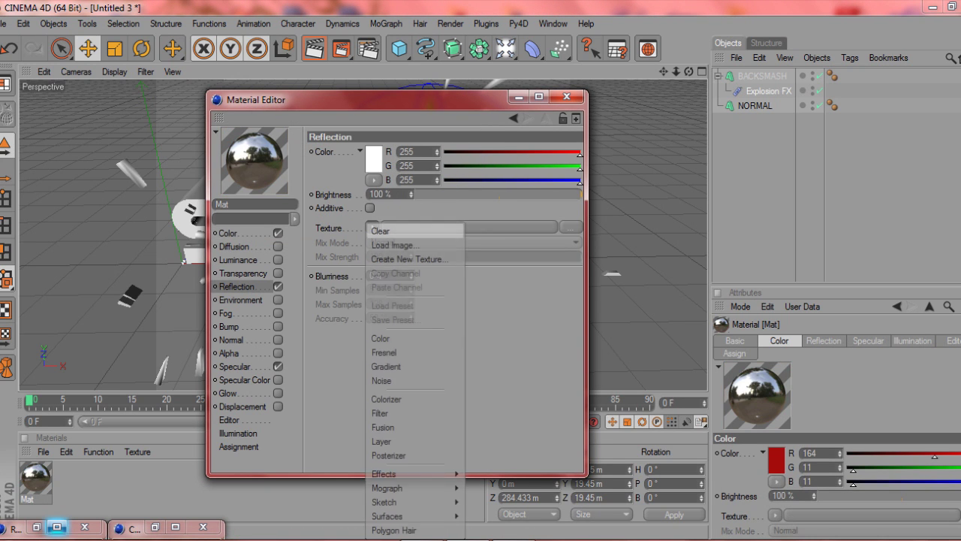
left_click(383, 352)
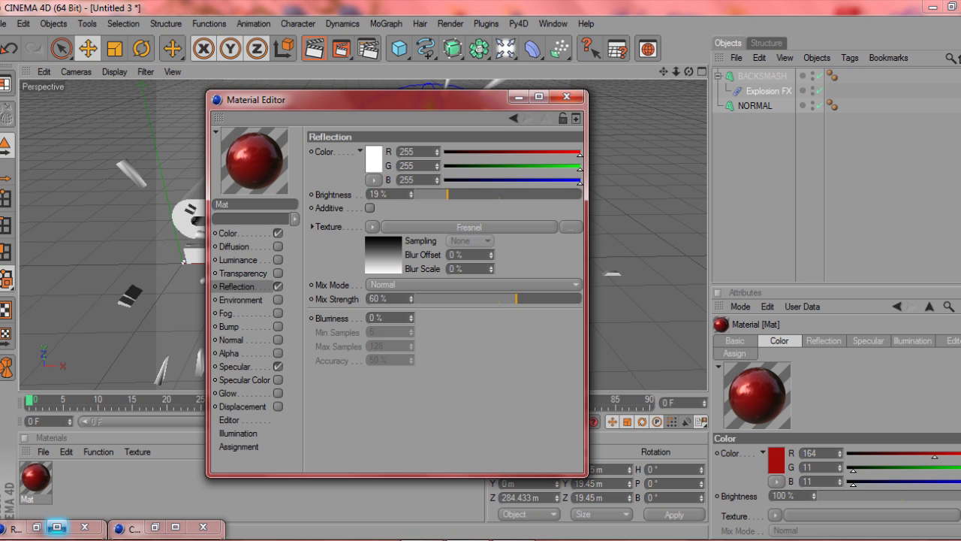
left_click(567, 96)
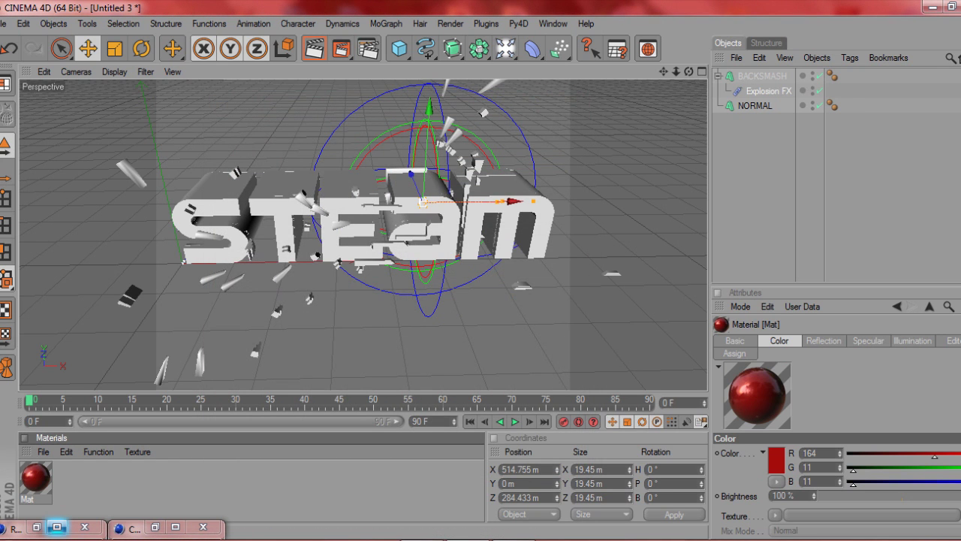
Apply the red material to both NORMAL and BACKSMASH and render a preview of the viewport.
left_click_drag(35, 478, 755, 106)
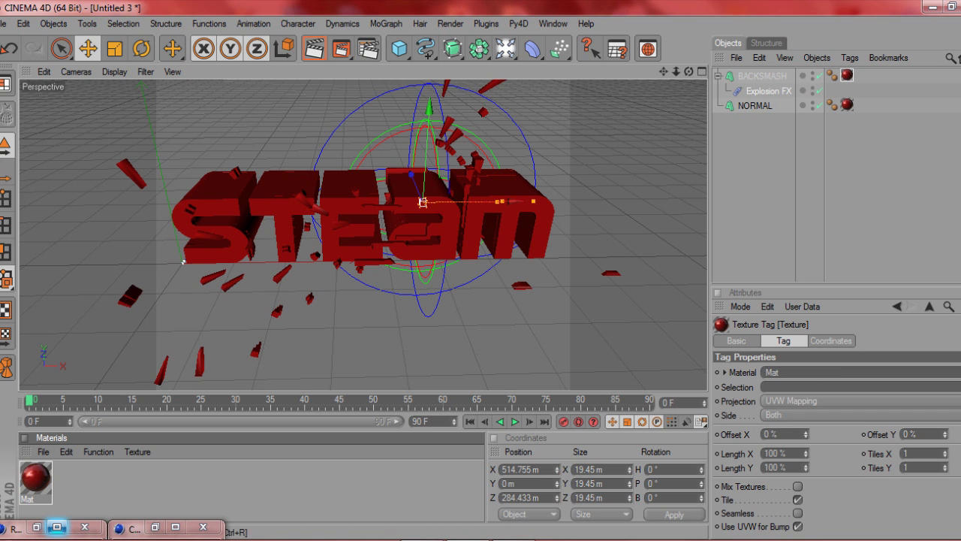
key("ctrl+r")
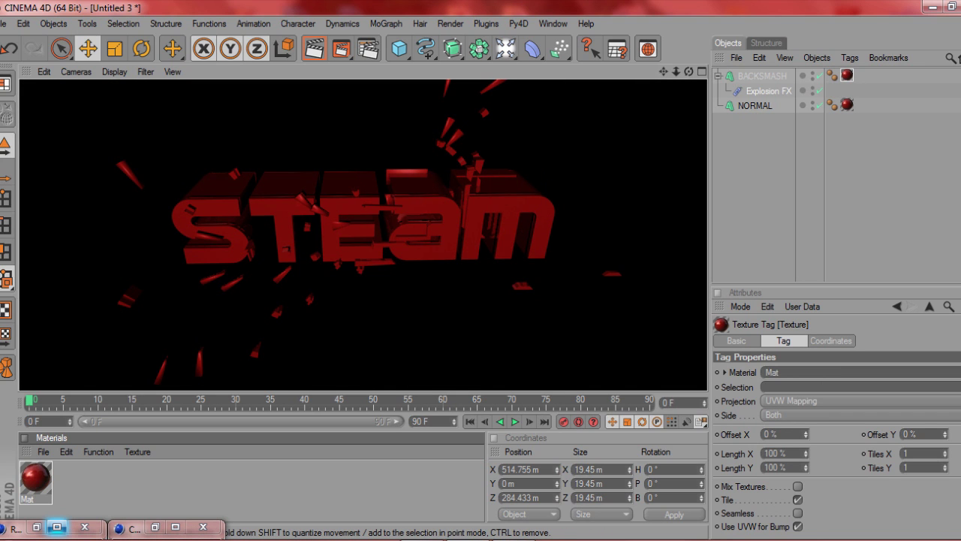
left_click(183, 261)
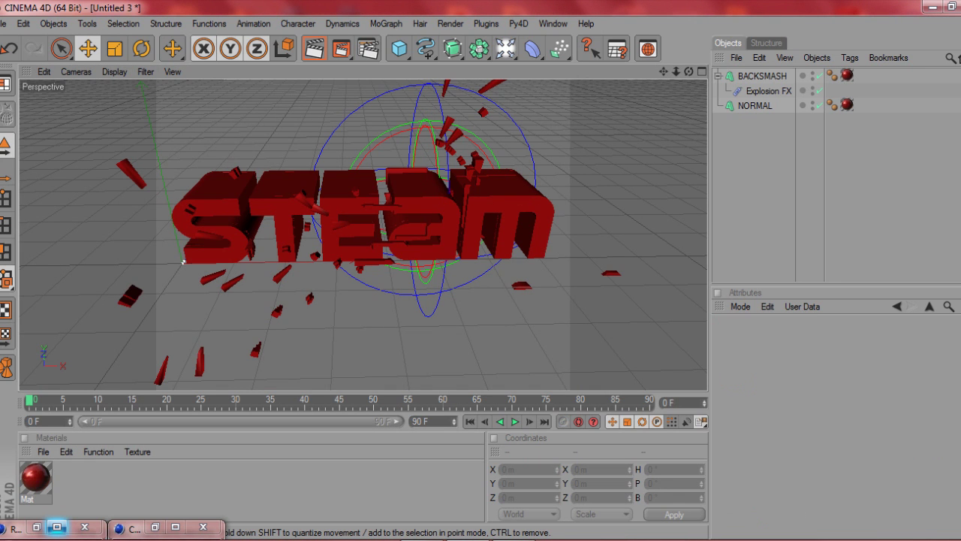
Add a plane and move it above the start of the text, to about X 23 m, Y 224 m, Z -127 m.
left_click(398, 48)
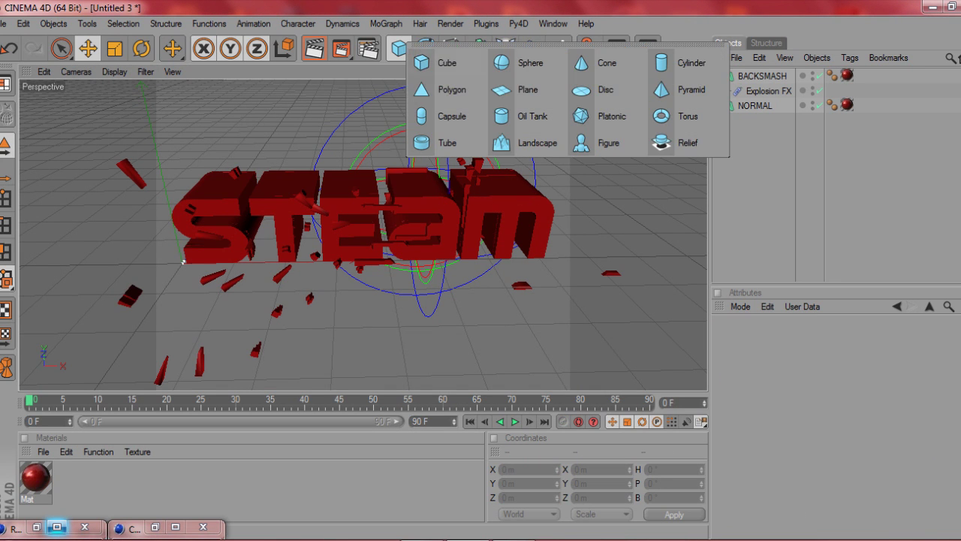
left_click(515, 120)
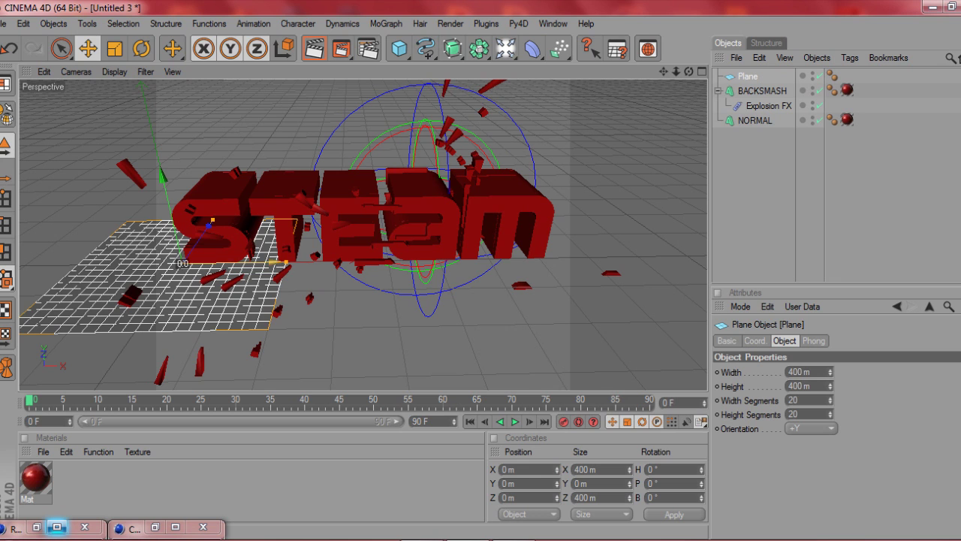
left_click_drag(275, 262, 284, 262)
left_click_drag(173, 177, 171, 162)
left_click_drag(189, 260, 161, 154)
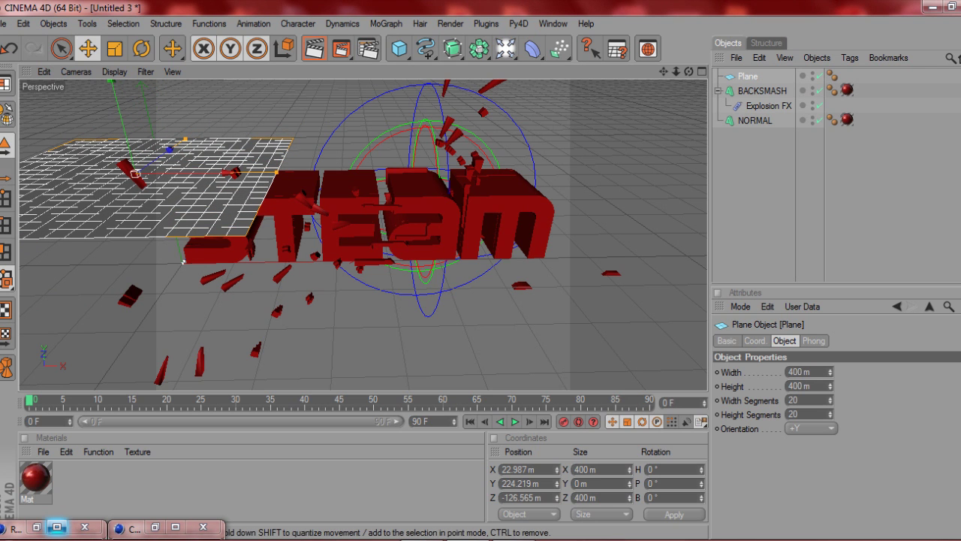
Tilt the plane to about H -22°, P 32.5°, B -3.5° and move it to about X 0 m, Y 300 m, Z -169 m.
key("r")
mouse_move(103, 160)
left_mouse_down()
mouse_move(105, 183)
mouse_move(104, 155)
mouse_move(89, 165)
left_mouse_up()
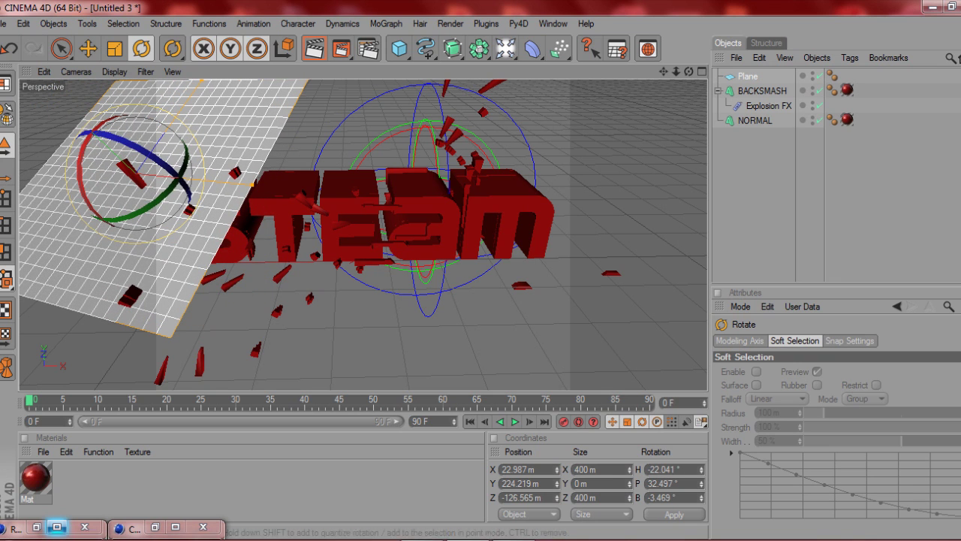
key("e")
left_click_drag(134, 177, 100, 142)
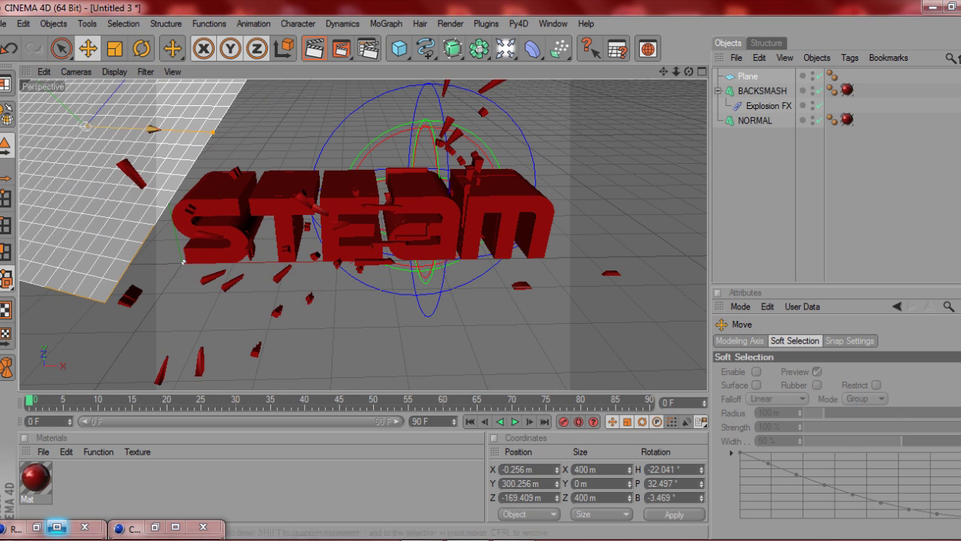
Duplicate the plane and place the copy beyond the text's other end, at about X 656 m, Y 337 m, Z -460 m.
left_click(748, 76)
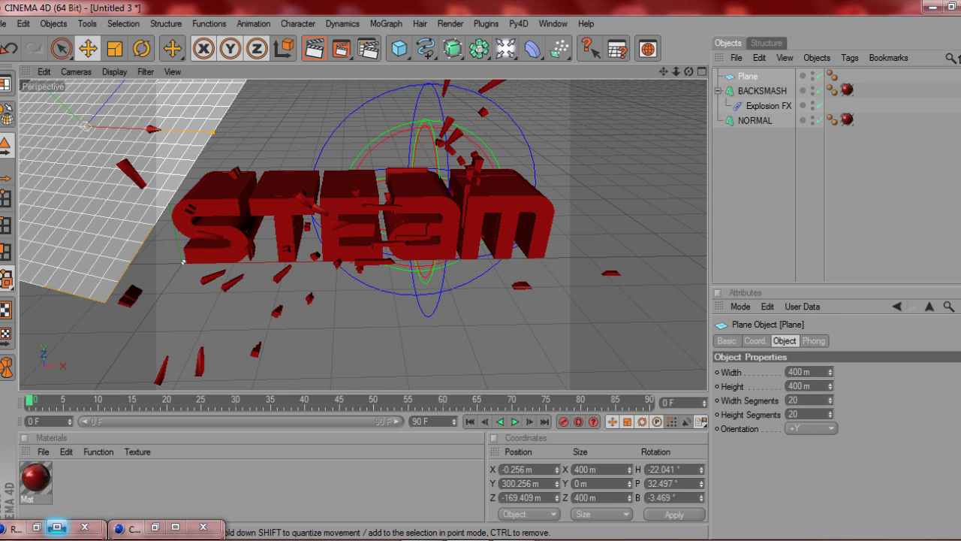
key("ctrl+c")
key("ctrl+v")
left_click_drag(152, 129, 704, 155)
middle_click(699, 156)
middle_click(702, 155)
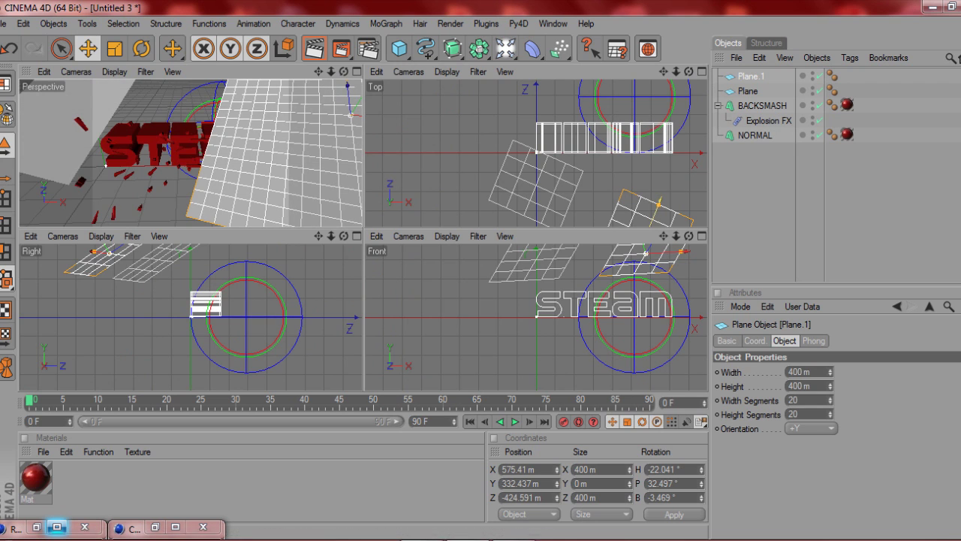
scroll(187, 316, "down", 3)
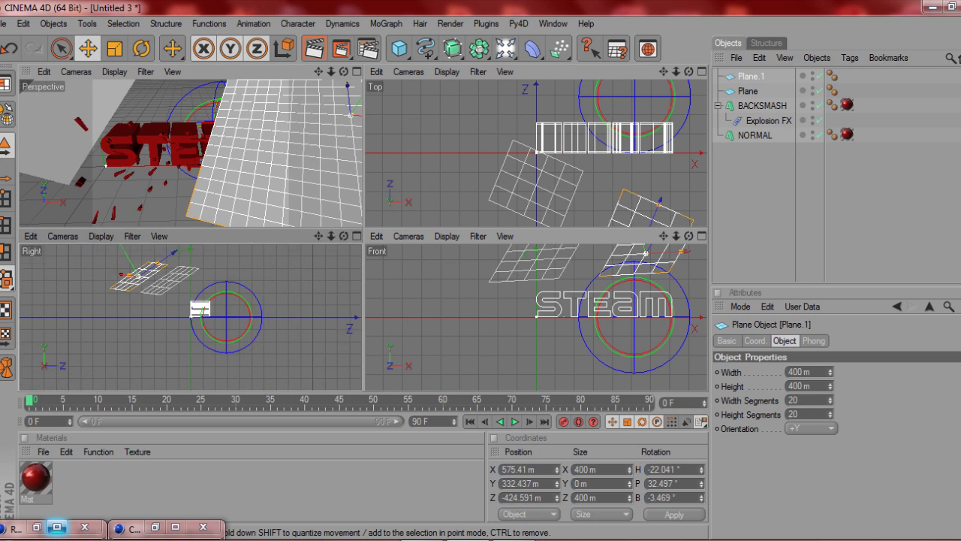
scroll(536, 316, "down", 4)
left_click_drag(646, 274, 610, 279)
Rotate the copied plane to a bank angle of about 27.5° and return to the single perspective view.
key("r")
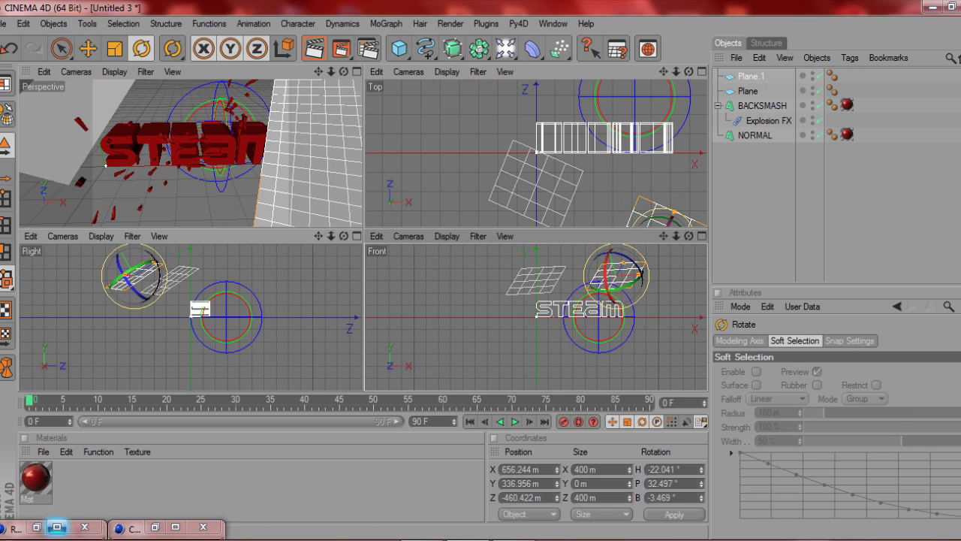
left_click_drag(625, 261, 620, 263)
scroll(191, 153, "up", 5)
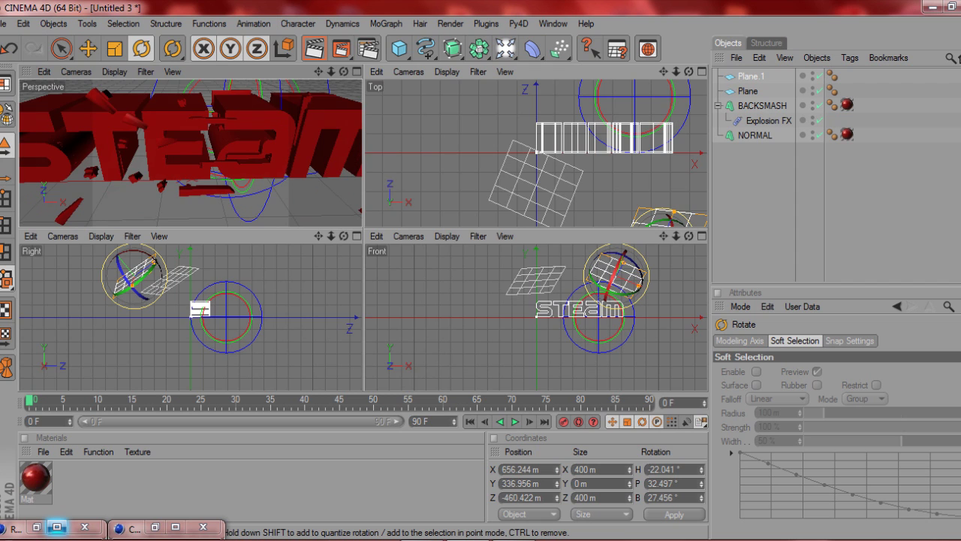
middle_click(190, 153)
scroll(363, 234, "down", 4)
Create a second material with color and specular turned off and only white luminance enabled.
double_click(202, 483)
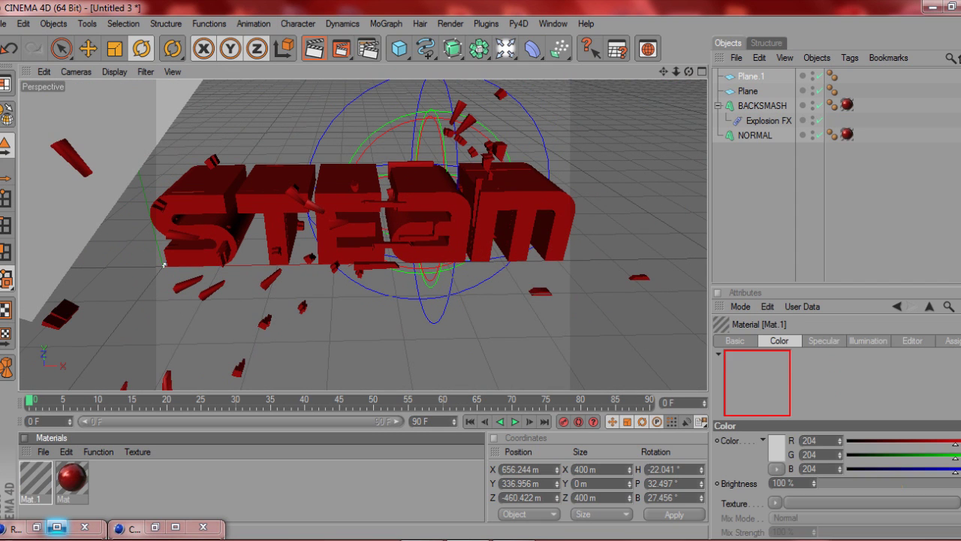
double_click(36, 478)
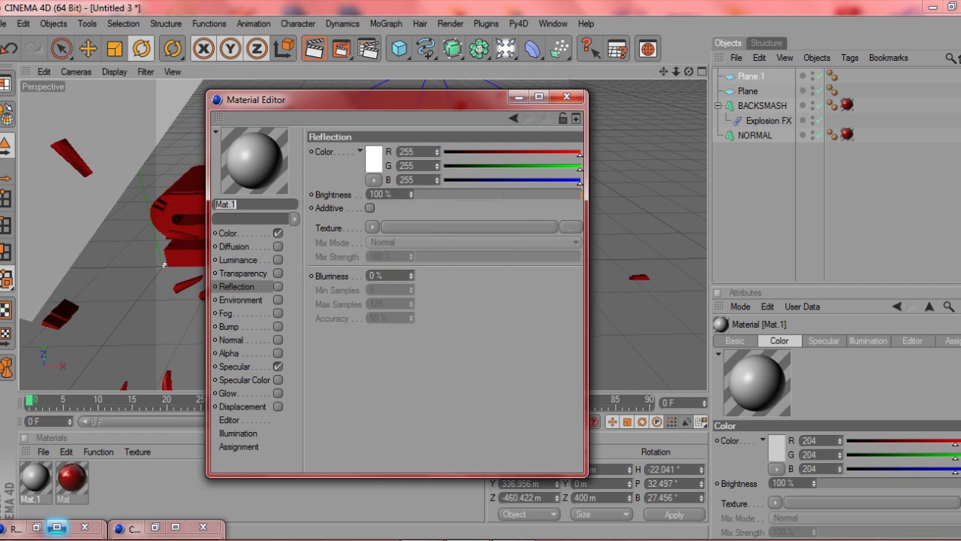
left_click(278, 232)
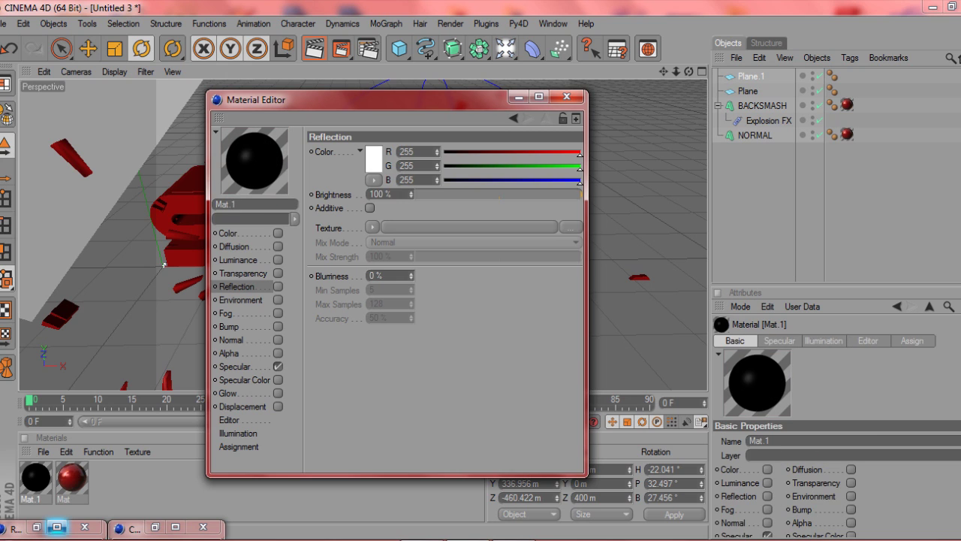
left_click(278, 366)
left_click(277, 259)
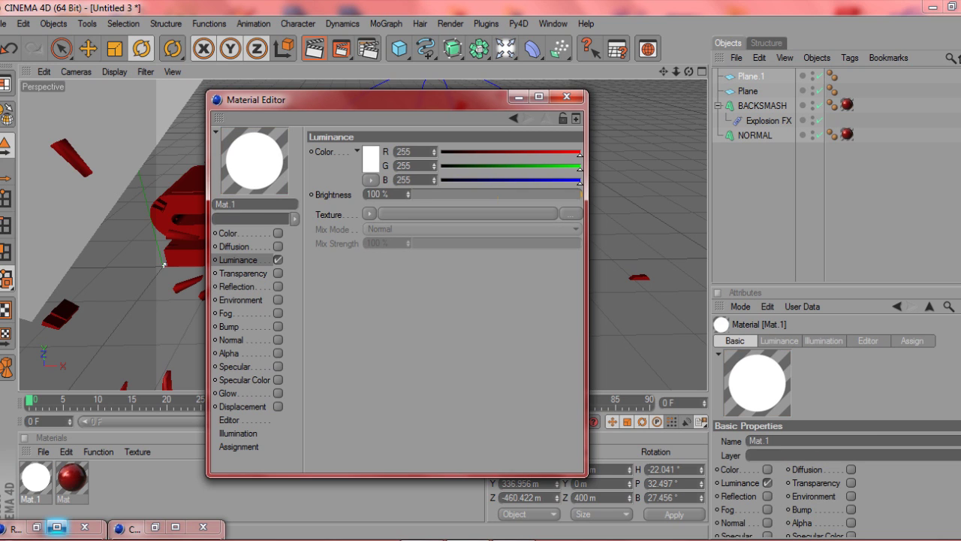
Set the new luminance material's color to a yellowish orange with a hue of about 36°.
left_click(373, 159)
left_click(352, 110)
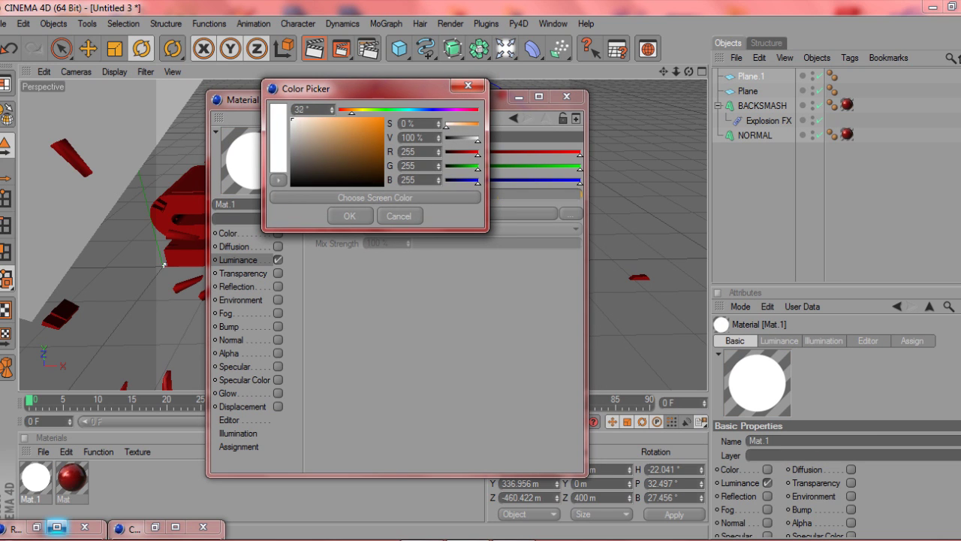
left_click(358, 127)
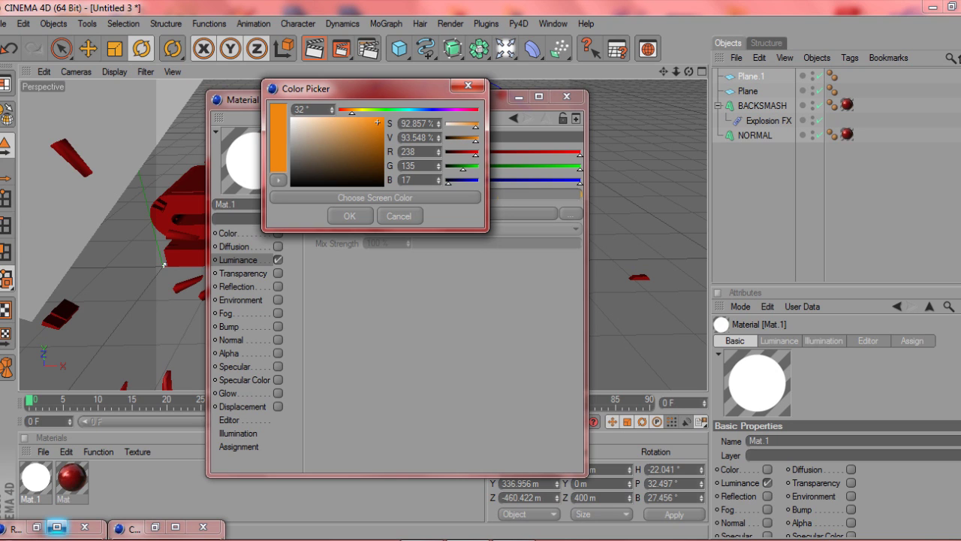
mouse_move(378, 122)
left_mouse_down()
mouse_move(379, 136)
mouse_move(346, 111)
left_mouse_up()
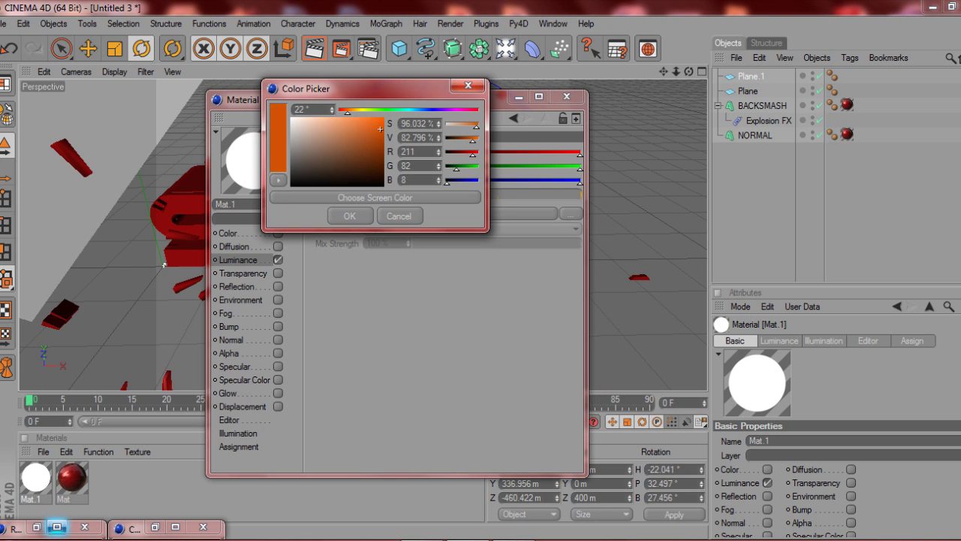
left_click(350, 216)
left_click(370, 159)
left_click(365, 161)
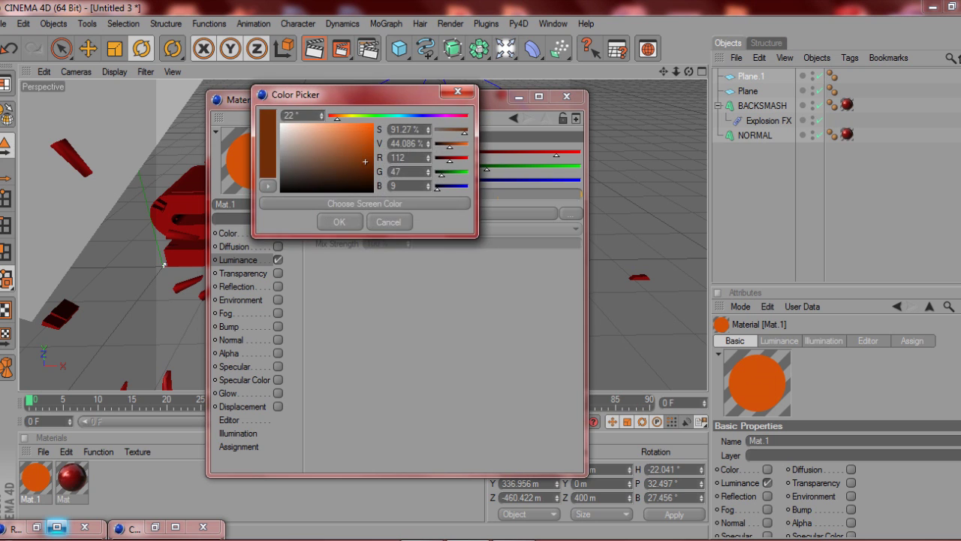
left_click_drag(365, 161, 367, 135)
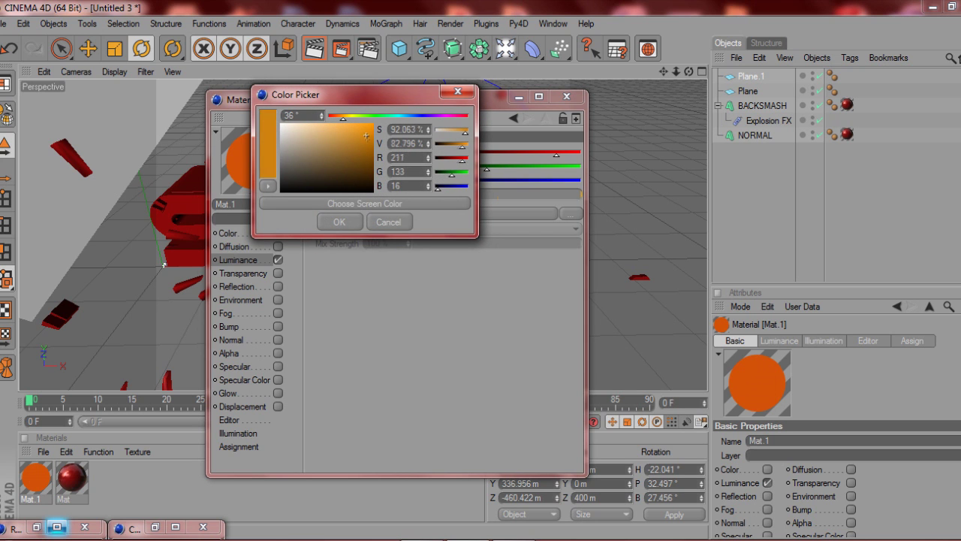
left_click(339, 221)
left_click(567, 97)
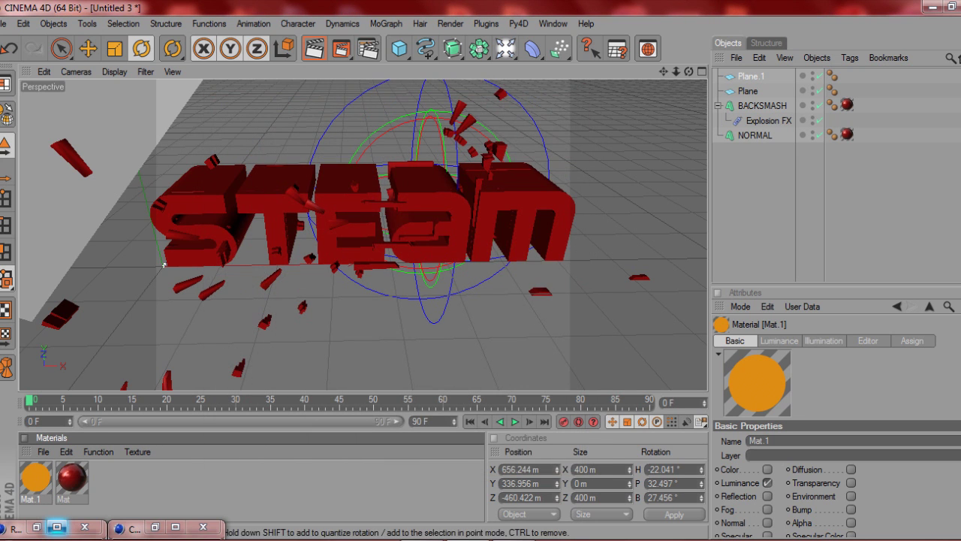
Create a third material with only luminance enabled, colored light orange at R 235, G 132, B 80.
double_click(165, 482)
double_click(35, 478)
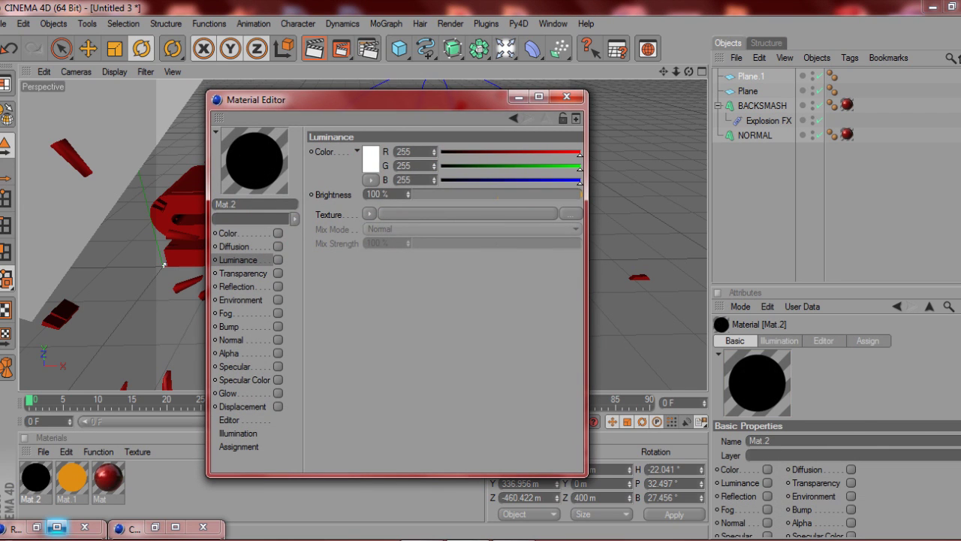
left_click(278, 260)
left_click(370, 159)
left_click(452, 114)
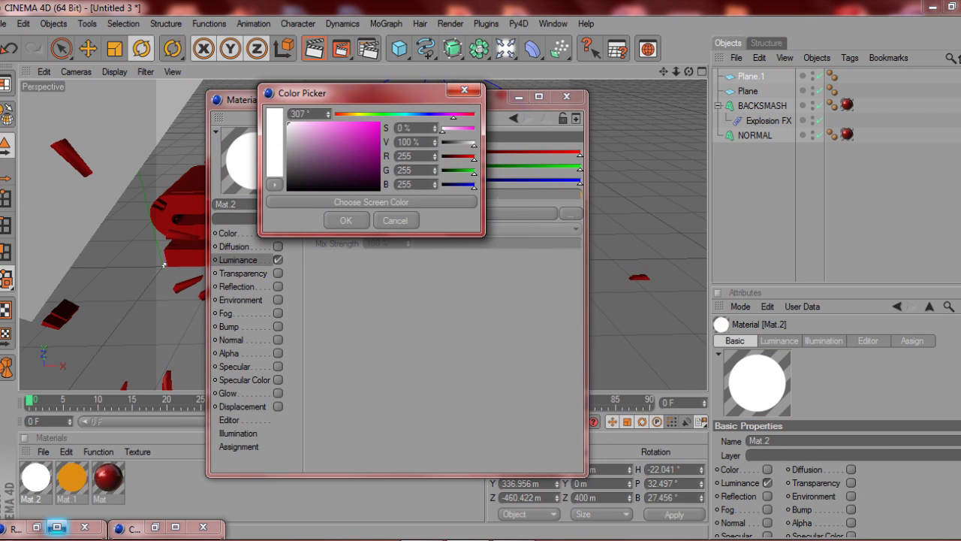
left_click_drag(298, 129, 349, 124)
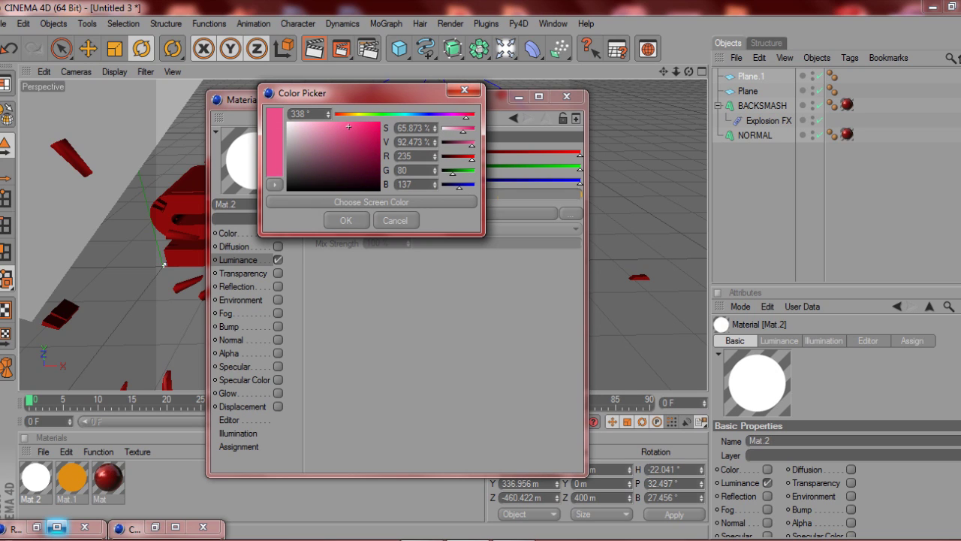
left_click_drag(466, 115, 340, 115)
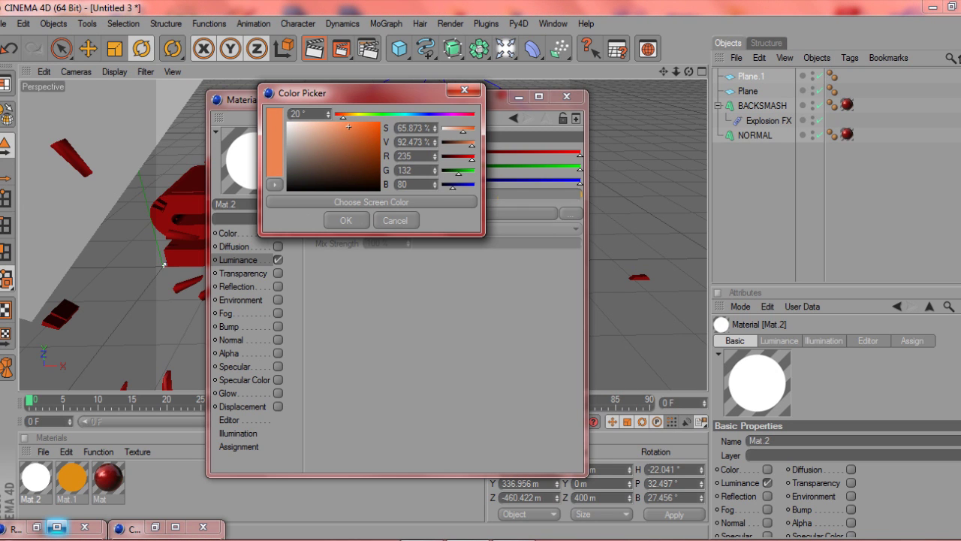
left_click(345, 220)
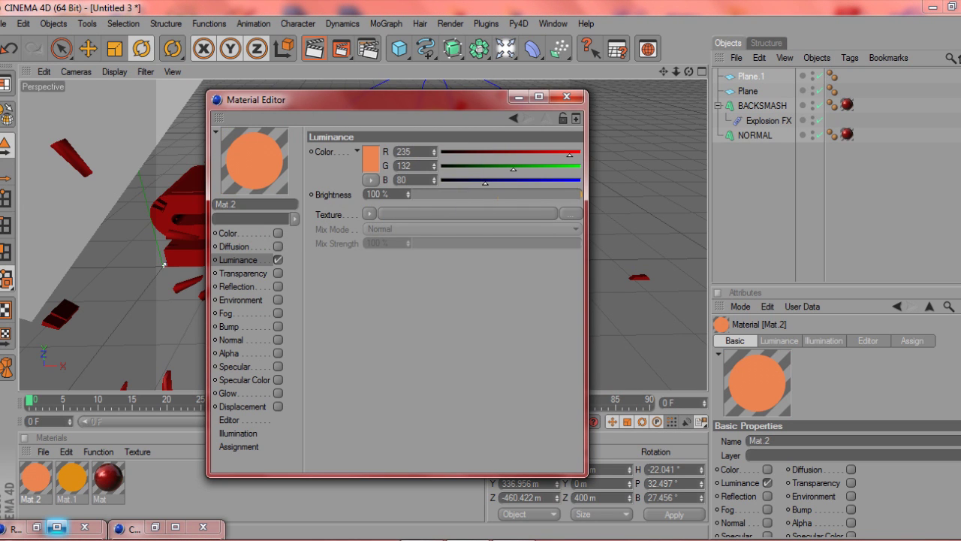
left_click(566, 97)
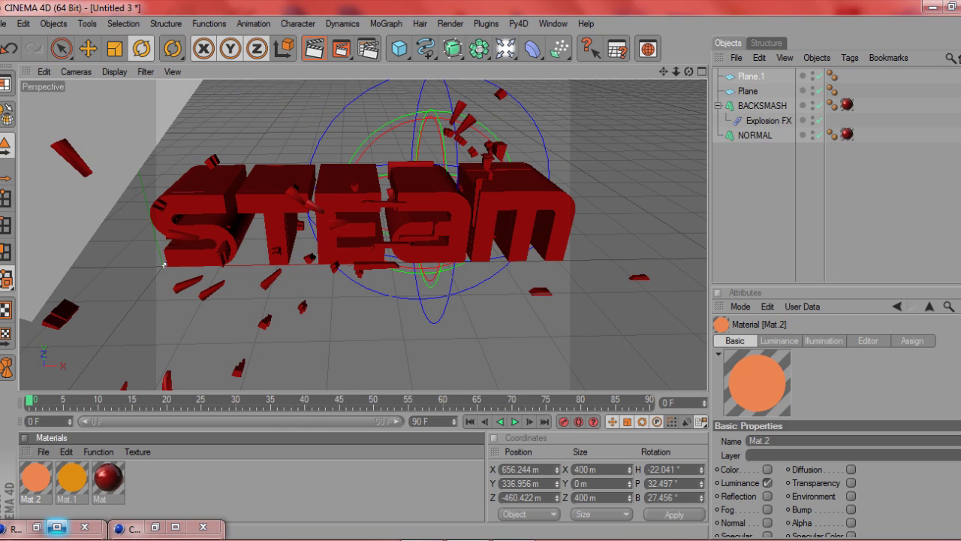
Assign the light orange material to Plane.1 and the yellowish orange one to Plane, and test-render the view.
left_click_drag(36, 478, 751, 77)
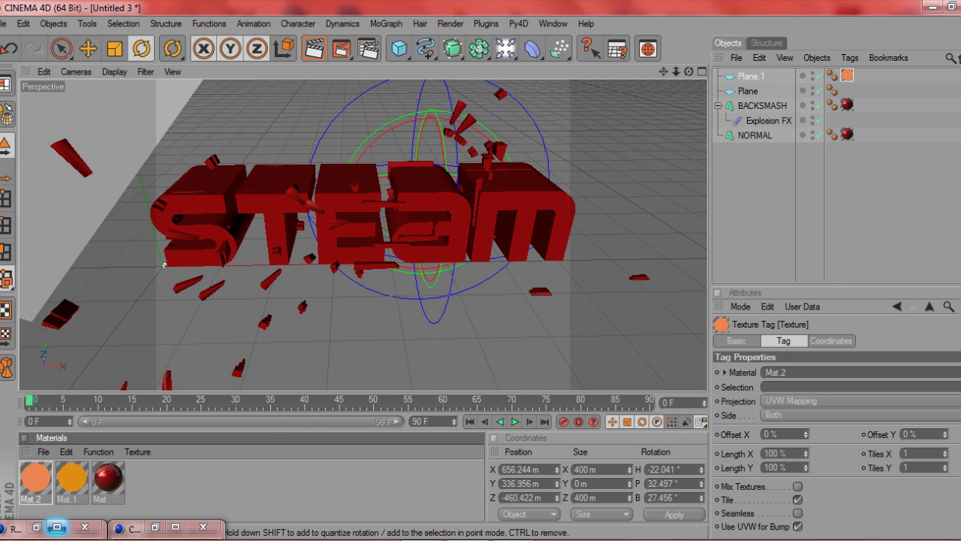
left_click_drag(72, 478, 751, 90)
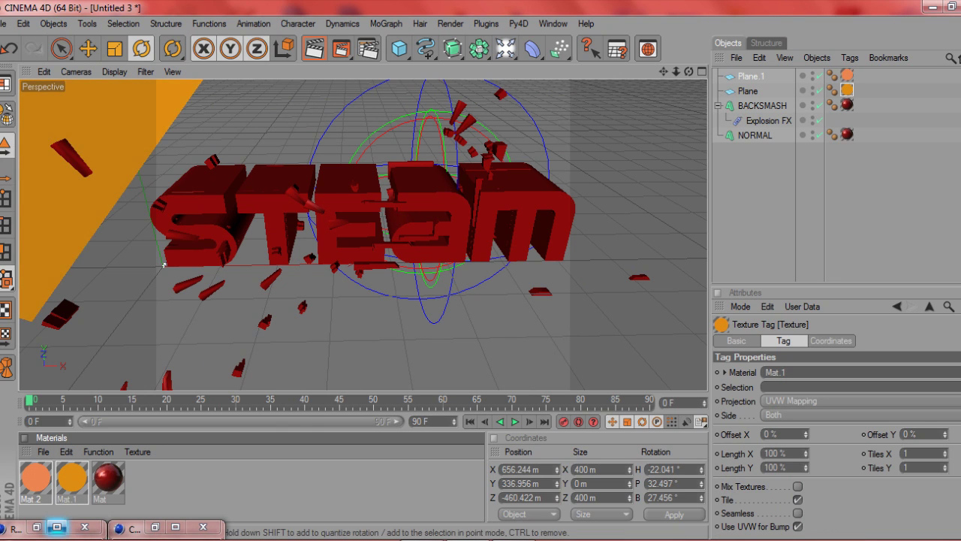
key("ctrl+r")
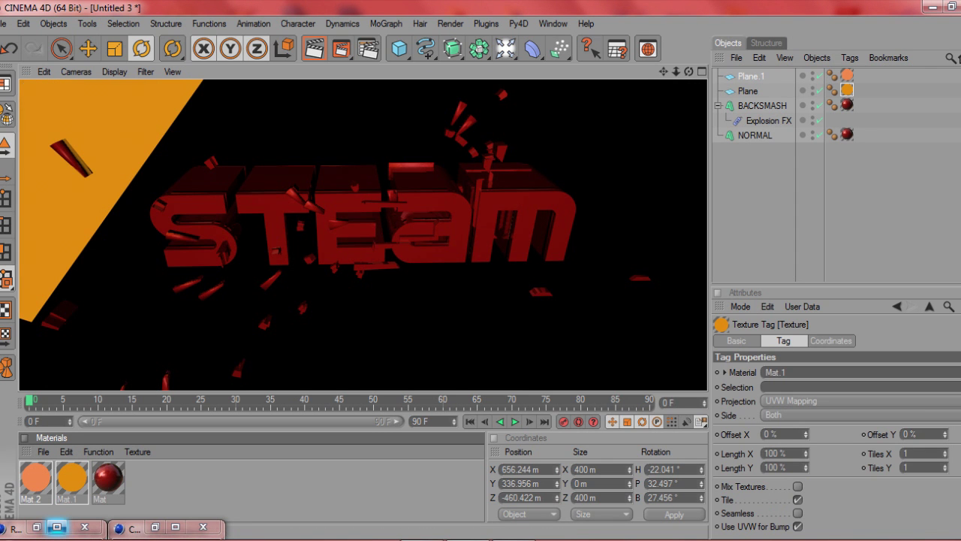
left_click(421, 331)
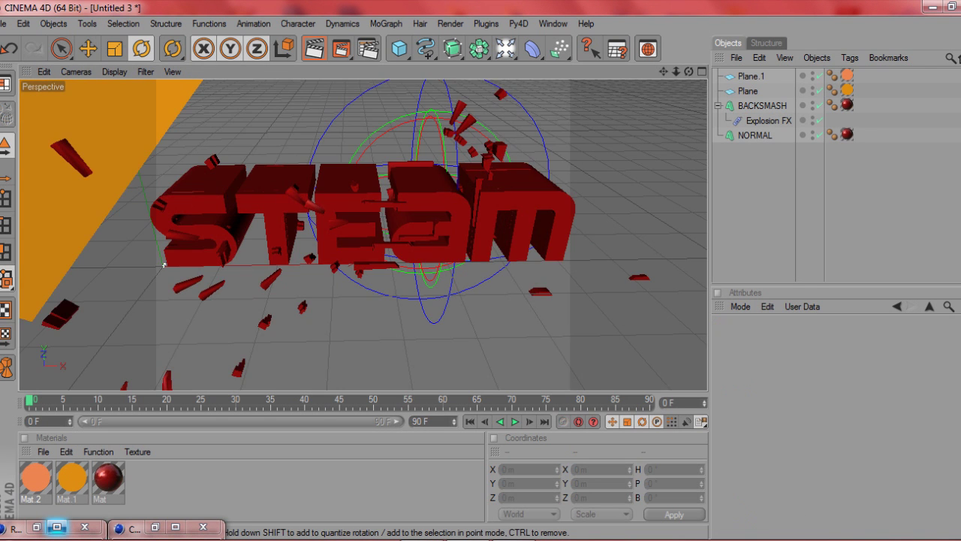
Move the light orange plane closer to the text, to about X 627 m, Y 248 m, Z -387 m.
scroll(363, 234, "up", 3)
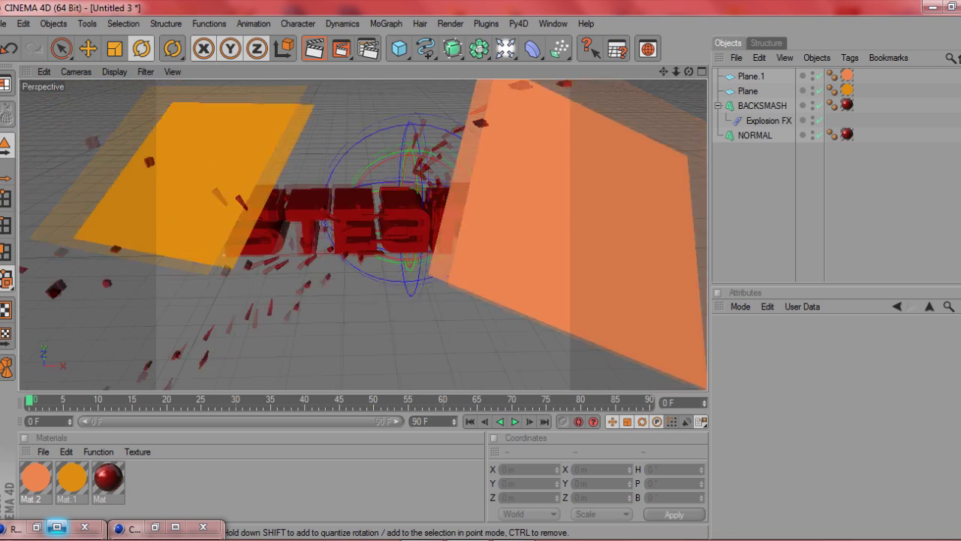
left_click(540, 240)
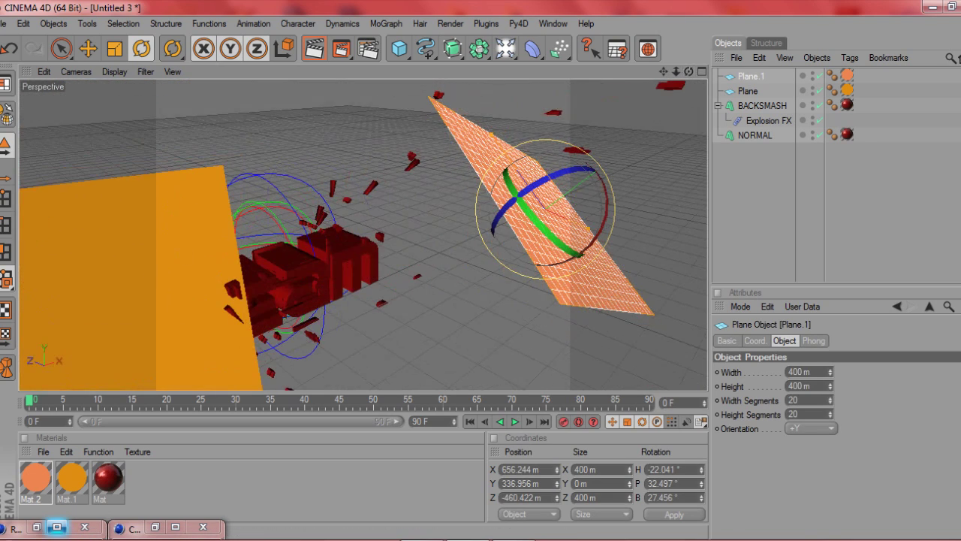
key("e")
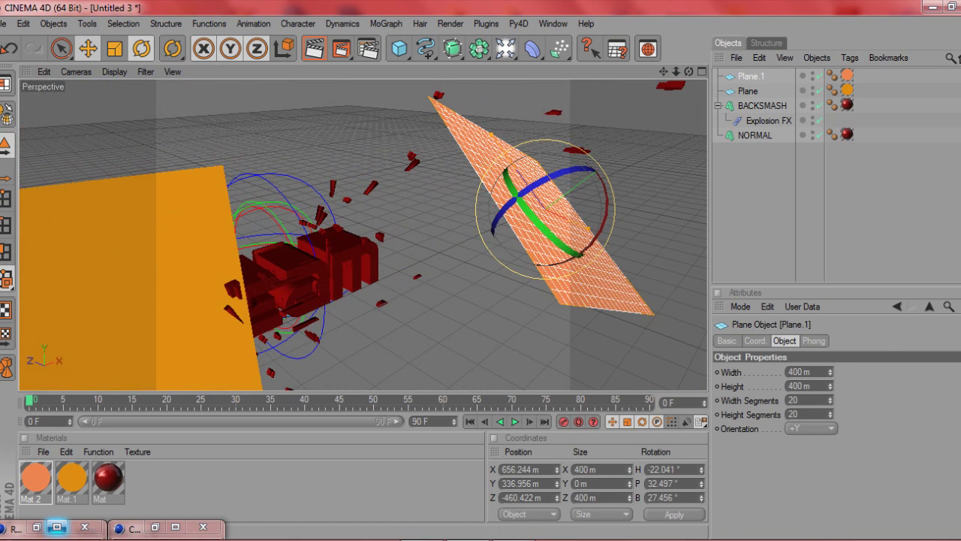
left_click_drag(601, 161, 568, 187)
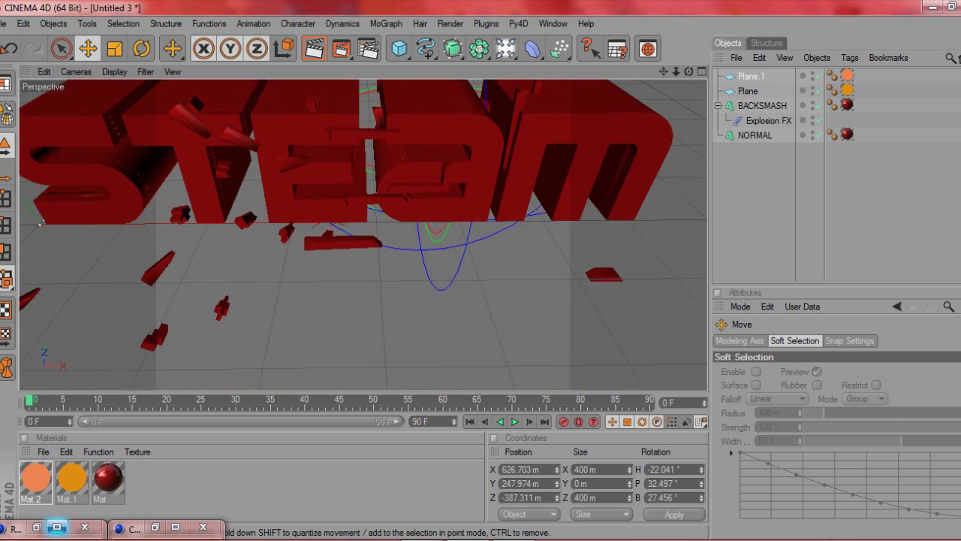
Add a floor object beneath the STEAM text.
left_click_drag(663, 71, 669, 90)
left_click(532, 49)
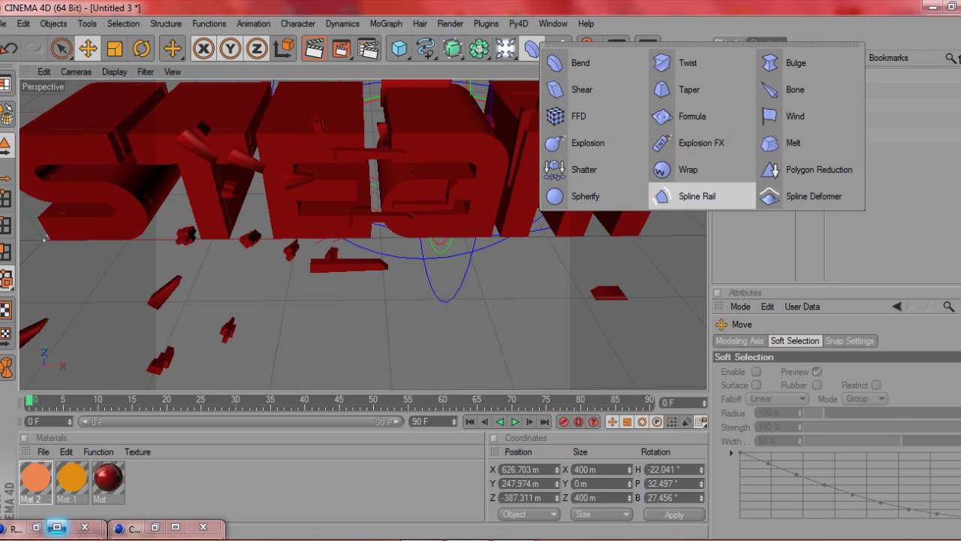
left_click(505, 49)
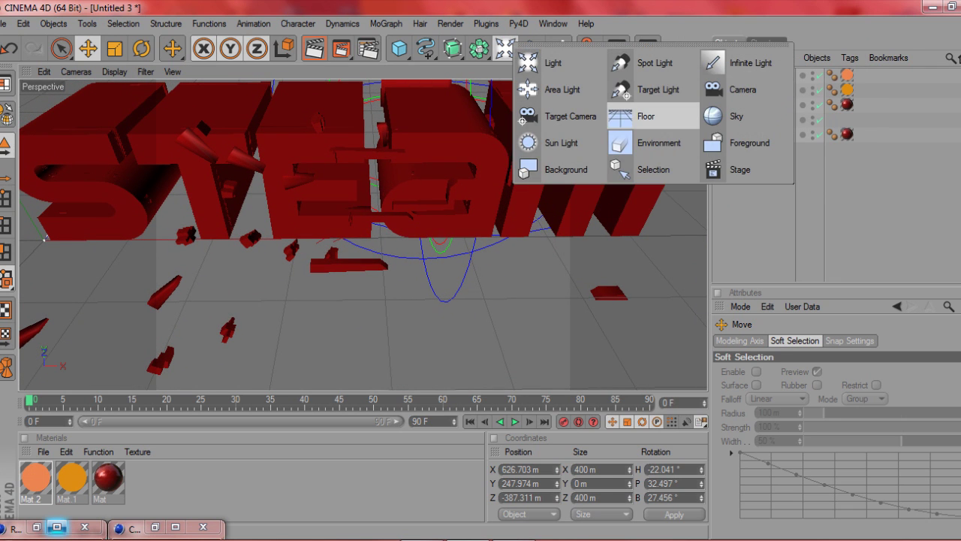
left_click(646, 115)
left_click_drag(664, 71, 688, 101)
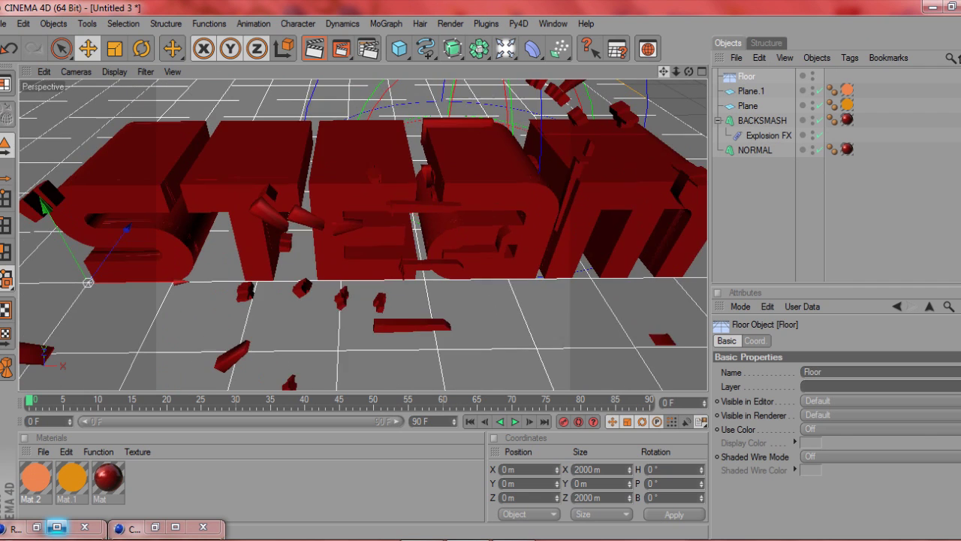
scroll(364, 235, "down", 3)
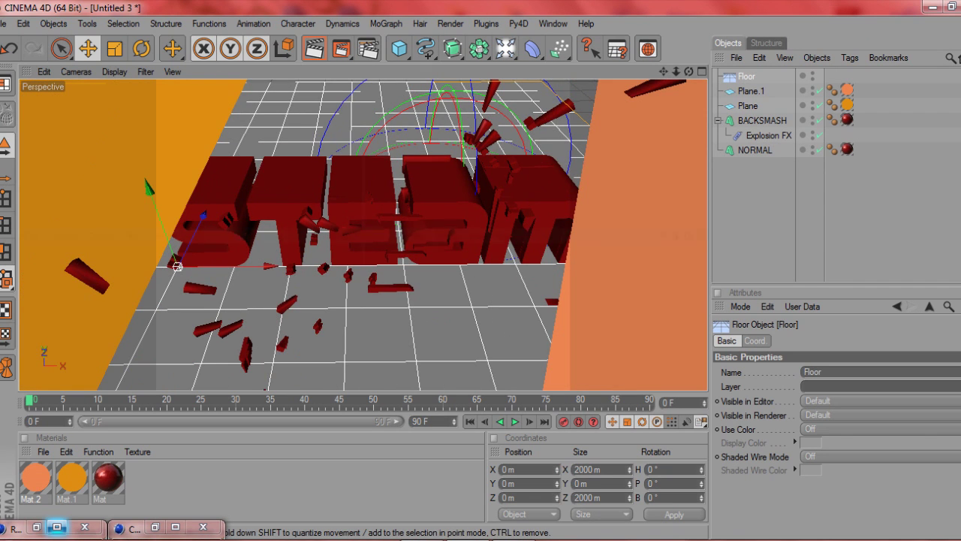
Add a second floor object in the four-view layout and raise it to about Y 139 m.
key("F5")
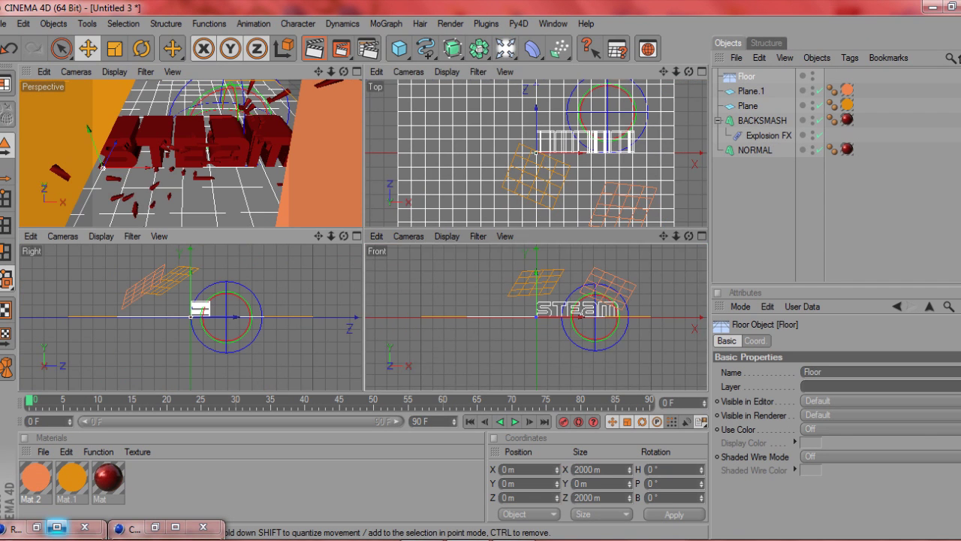
scroll(536, 316, "up", 1)
left_click_drag(533, 49, 644, 118)
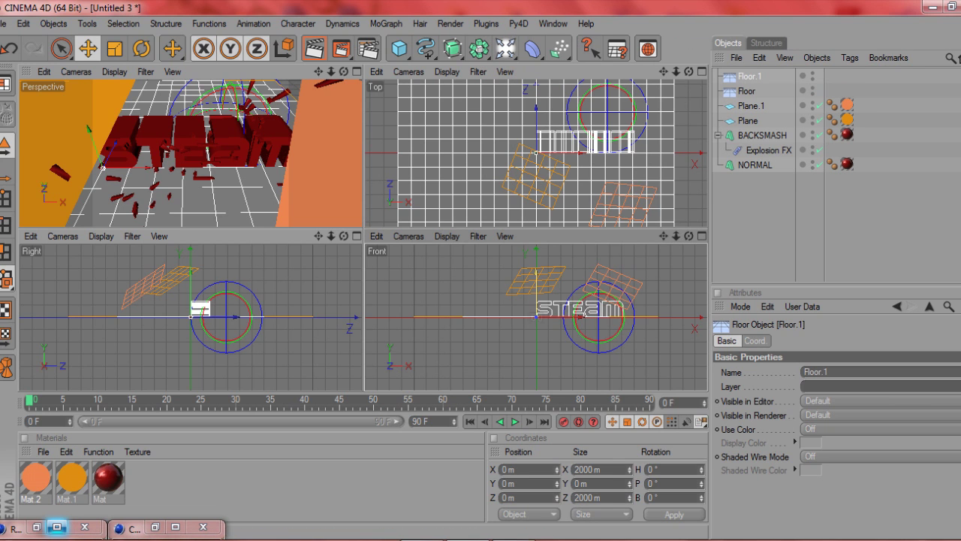
left_click_drag(536, 278, 536, 261)
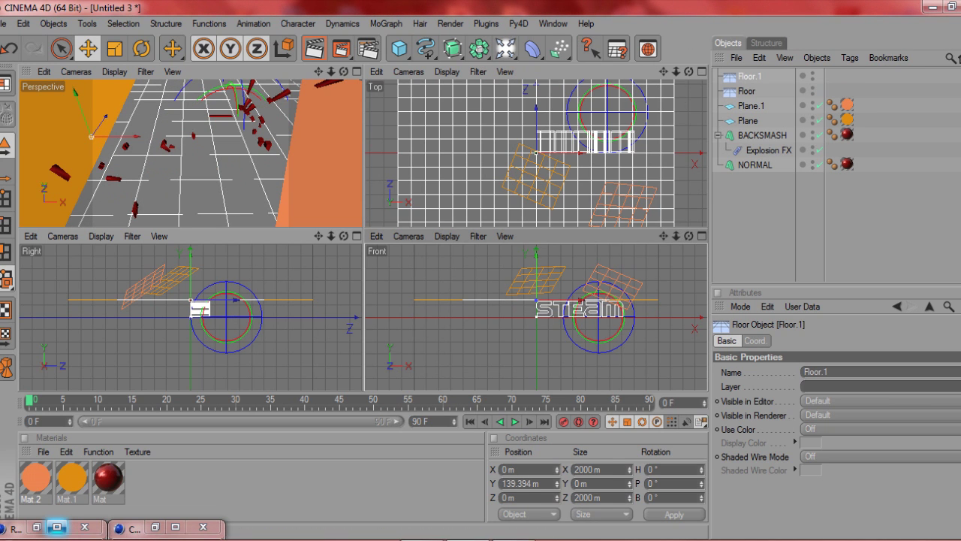
Tilt the second floor to a pitch of about 46° and move it behind the text, to about Y -10 m, Z 154 m.
key("r")
left_click_drag(536, 289, 536, 321)
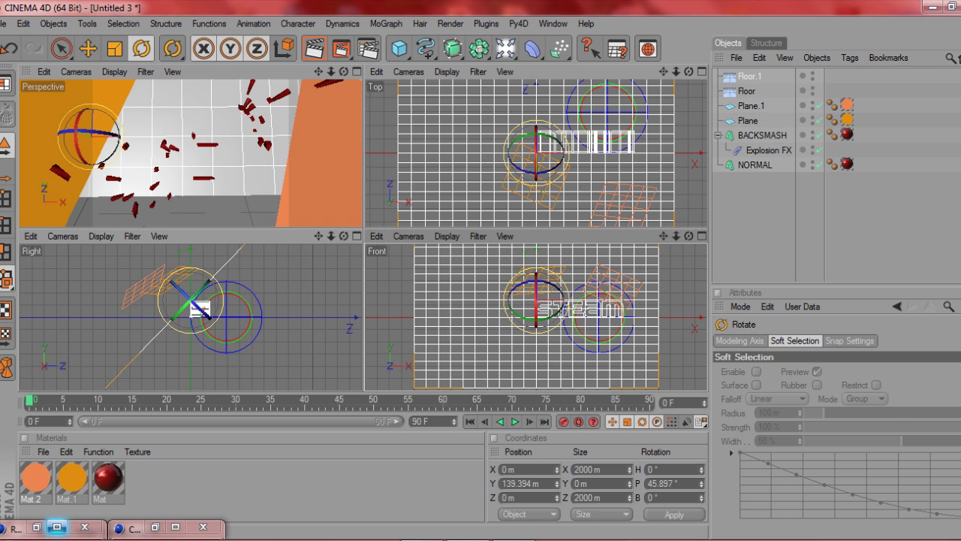
key("e")
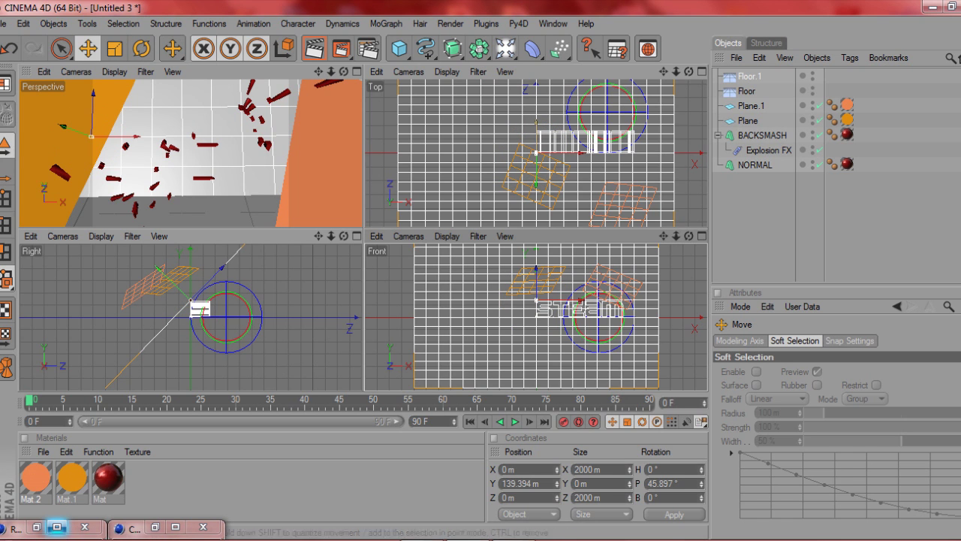
left_click_drag(536, 182, 536, 161)
scroll(191, 154, "up", 3)
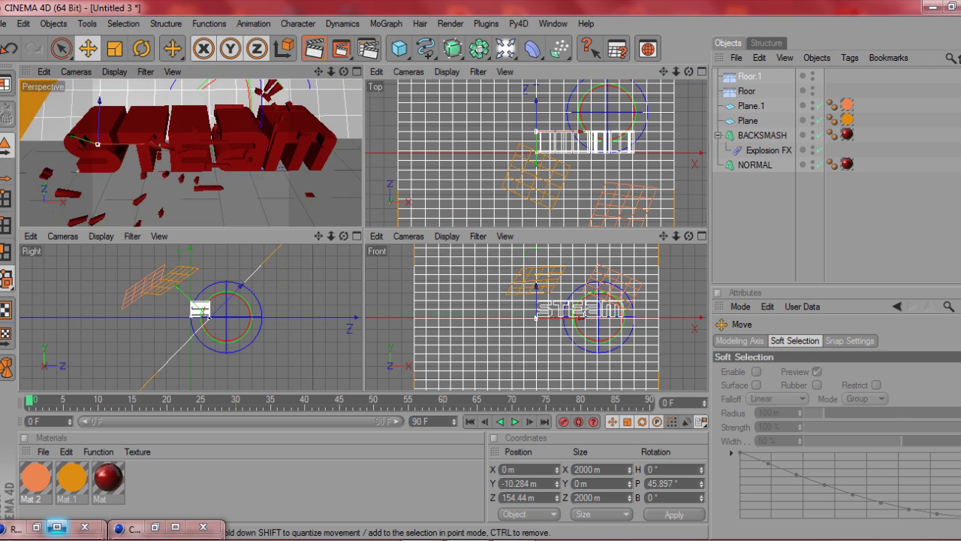
Test-render the perspective view up close and enlarge it to the single-view layout.
scroll(191, 153, "up", 3)
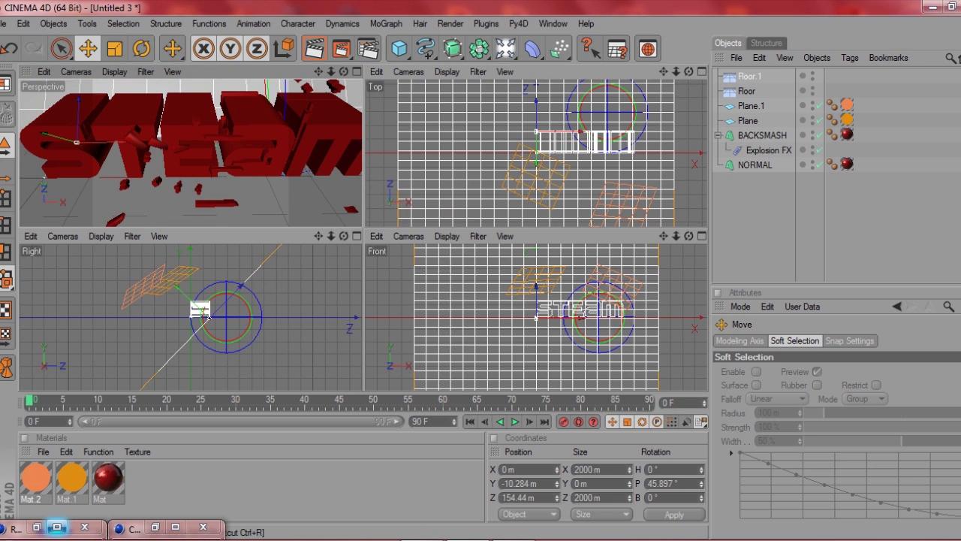
left_click(314, 49)
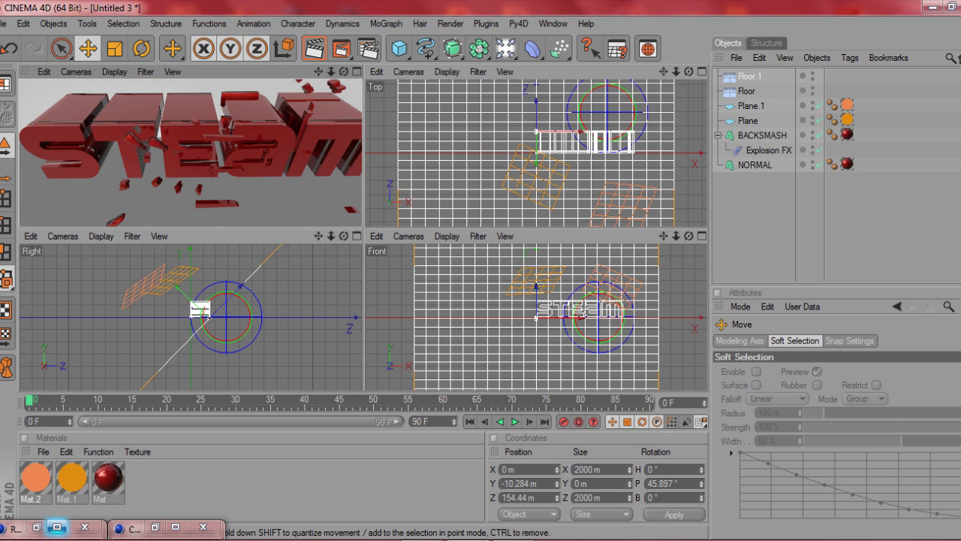
key("F1")
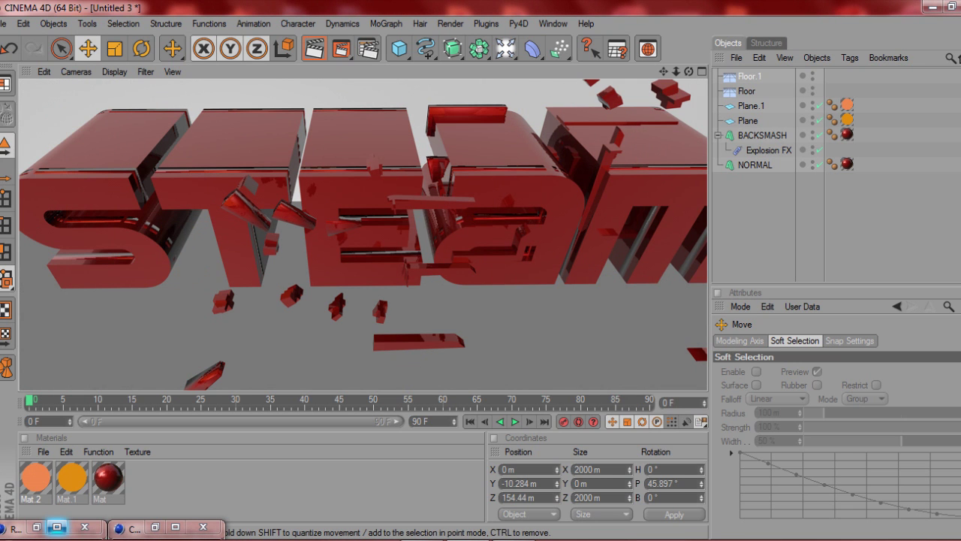
Add the Ambient Occlusion effect to the render settings.
left_click(57, 527)
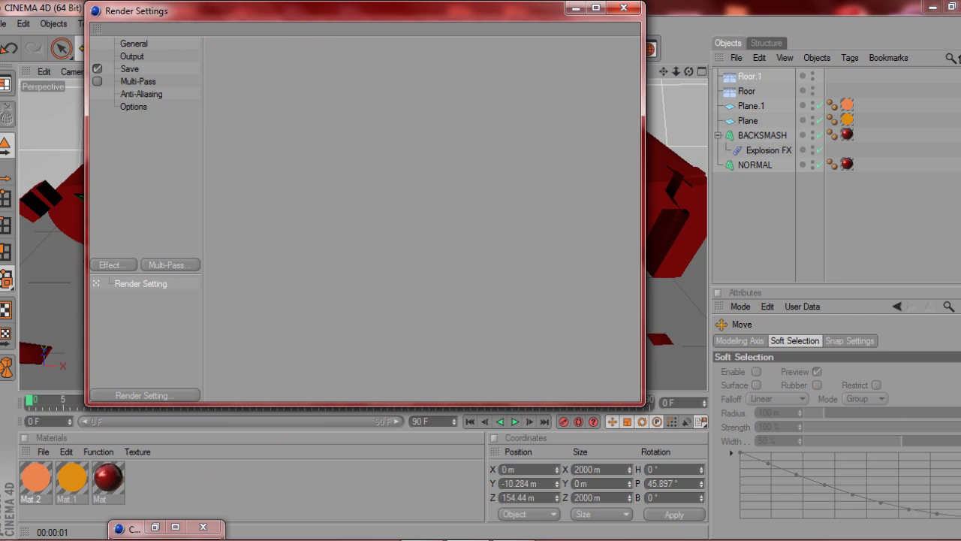
left_click(113, 264)
left_click(178, 248)
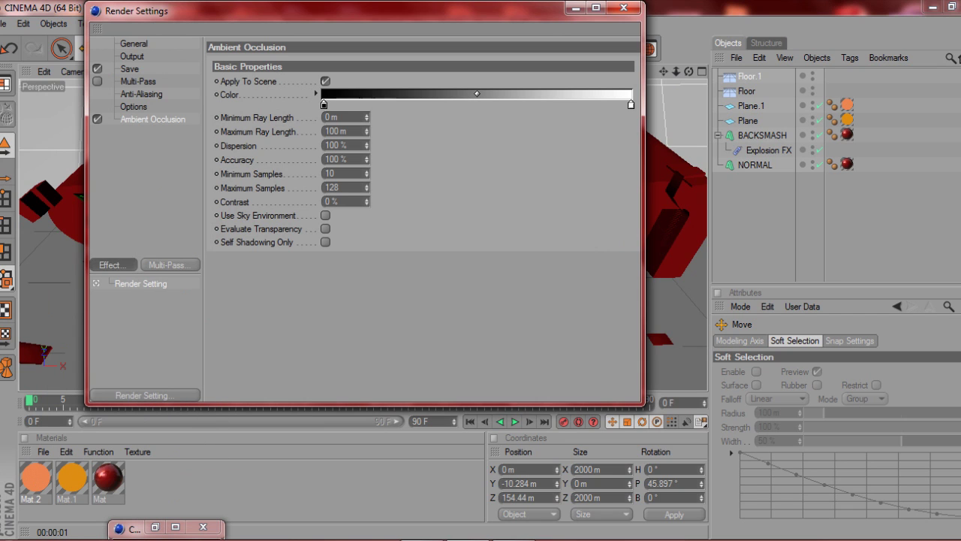
Add the Global Illumination effect to the render settings, with Stochastic Samples and Record Density both set to Low.
left_click(114, 264)
left_click(161, 339)
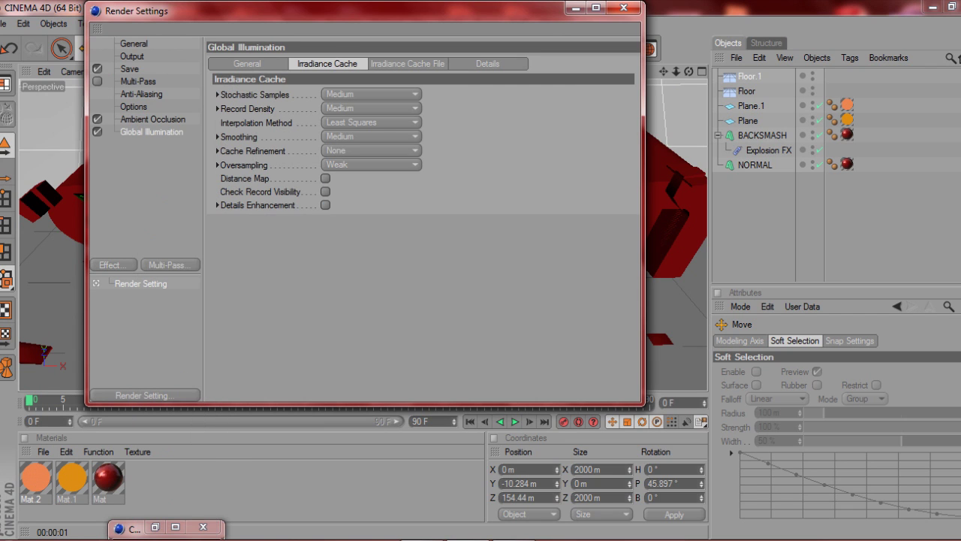
left_click(371, 94)
left_click(345, 135)
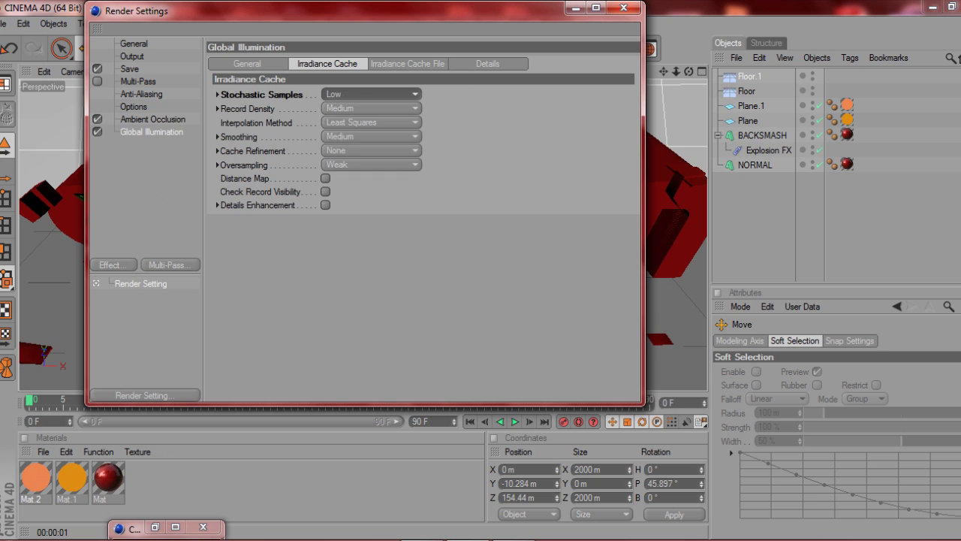
left_click(370, 108)
left_click(346, 151)
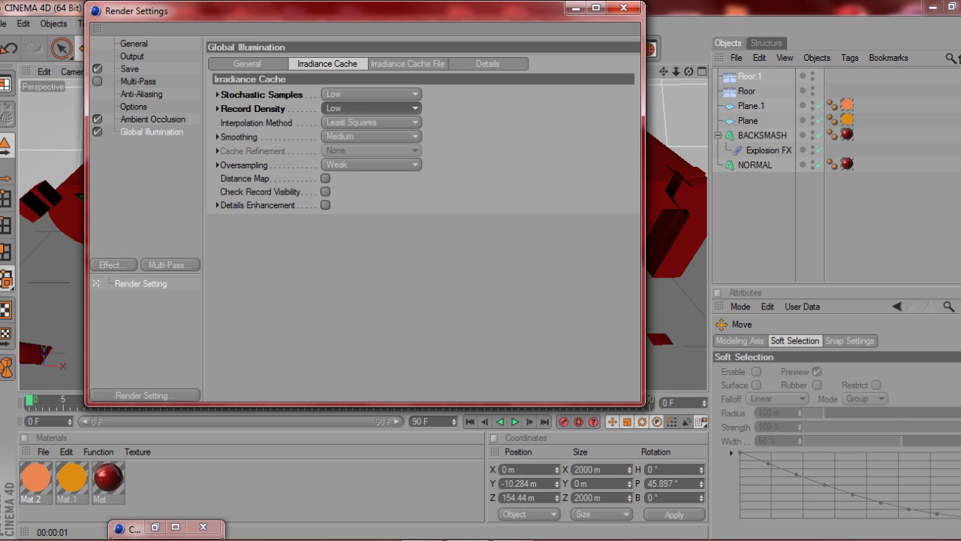
left_click(623, 8)
Create a new material and turn off its Specular channel, keeping only the Color channel active.
double_click(218, 484)
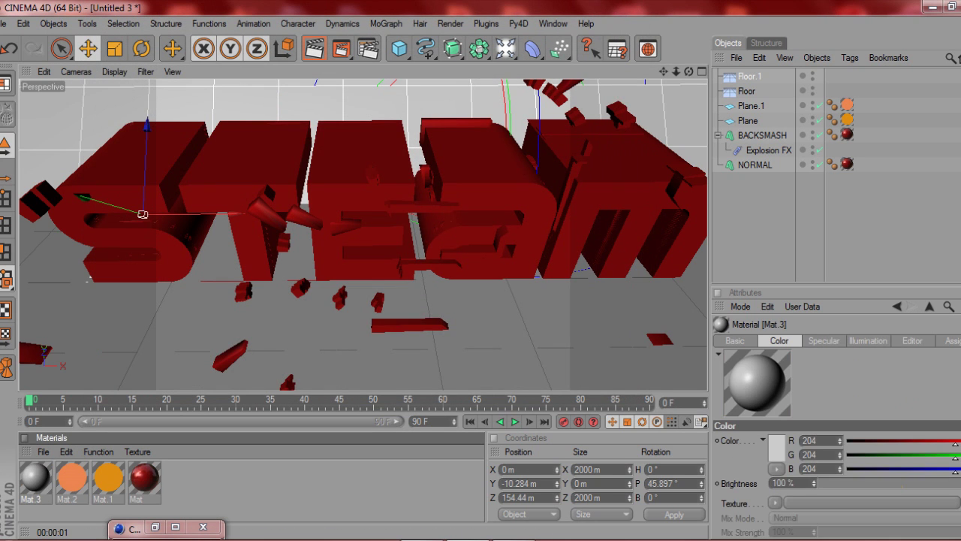
double_click(35, 478)
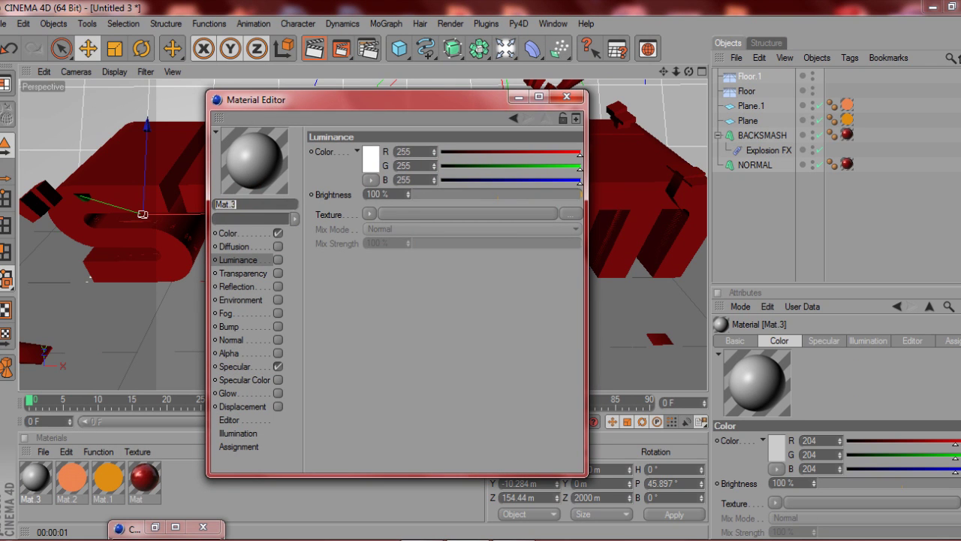
left_click(227, 233)
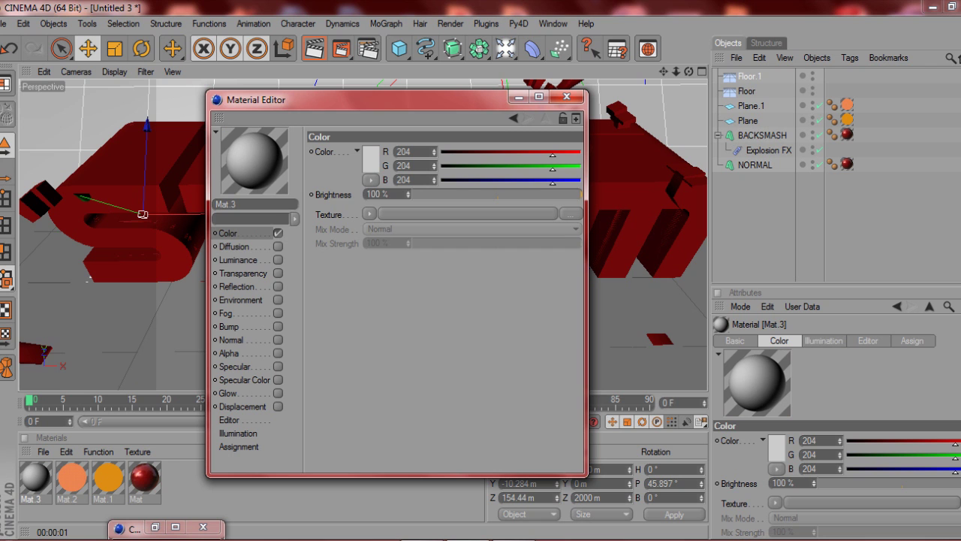
Load the DoubleSoftBoxandSKY EXR image as the new material's Color texture and test-render the perspective view.
left_click(369, 214)
left_click(392, 242)
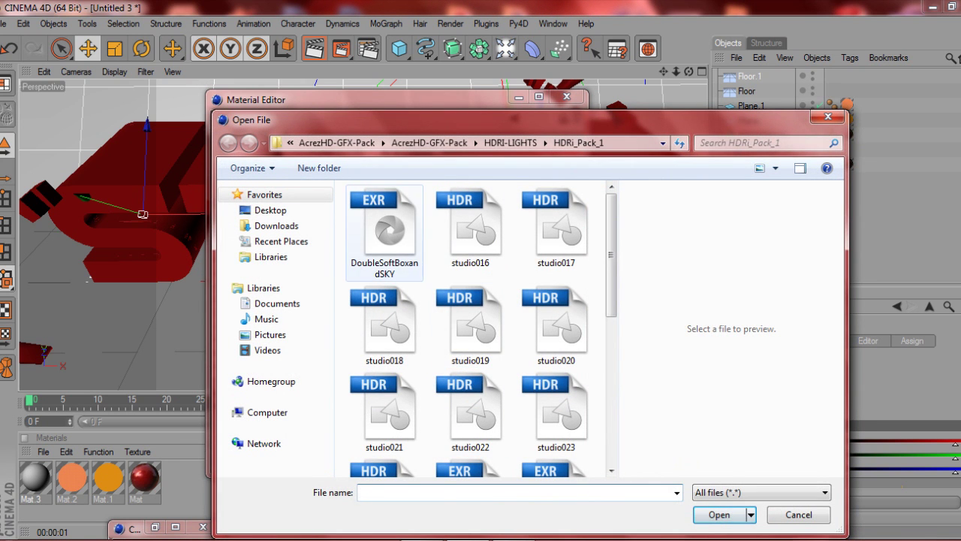
double_click(386, 234)
left_click(717, 513)
left_click(583, 324)
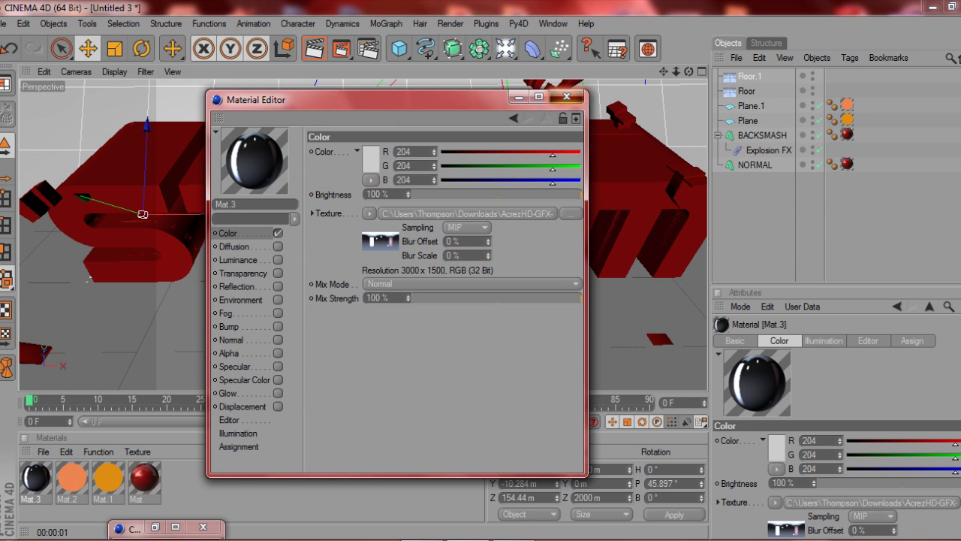
left_click(567, 97)
left_click(314, 49)
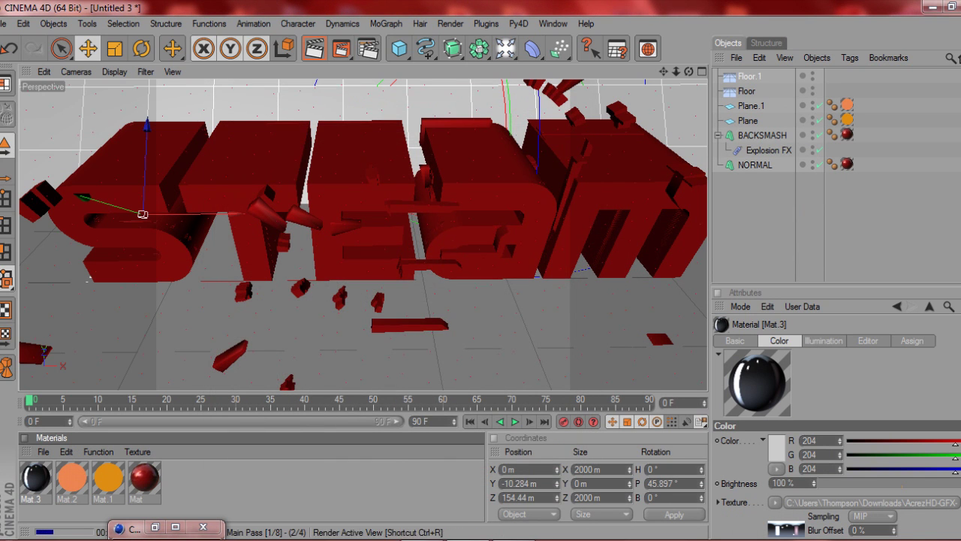